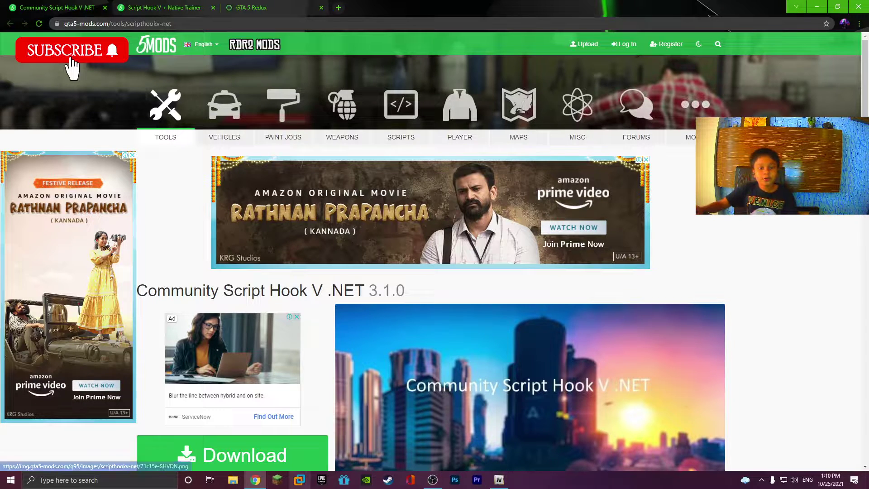
- Download ScriptHookVDotNet.zip v3.3.2 through the Community Script Hook V .NET page and close its releases page
left_click(232, 454)
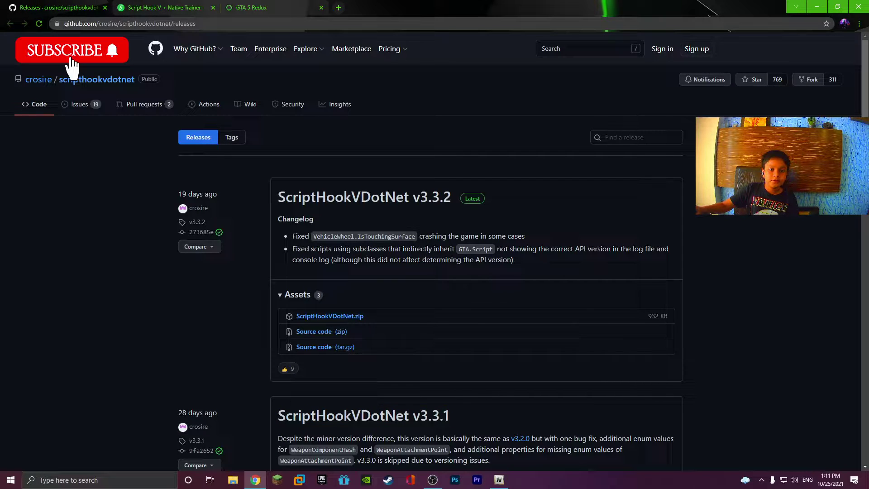
left_click(330, 316)
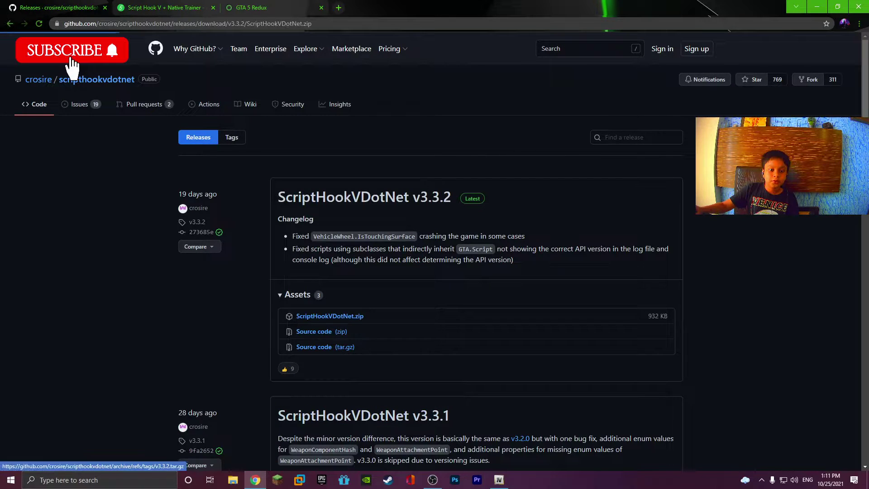
left_click(165, 8)
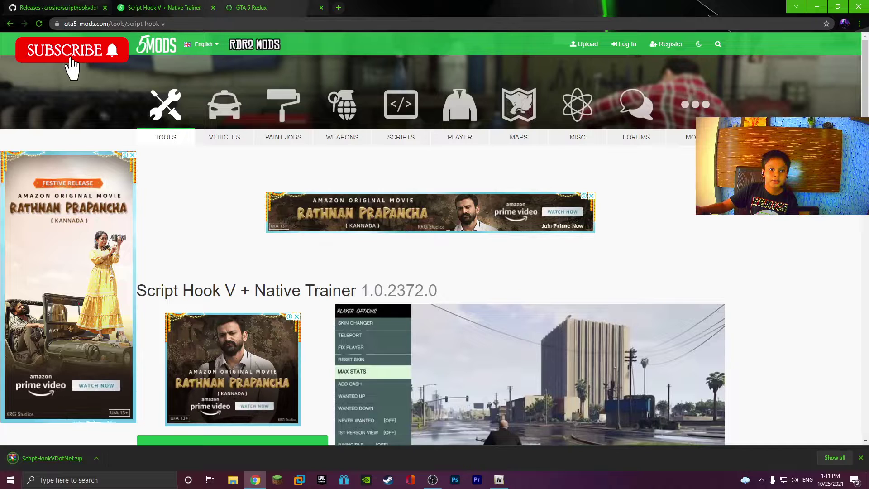
left_click(105, 8)
- Download Script Hook V version 1.0.2372.0 through the Script Hook V + Native Trainer page and close the download page
scroll(431, 253, "down", 2)
scroll(232, 320, "down", 1)
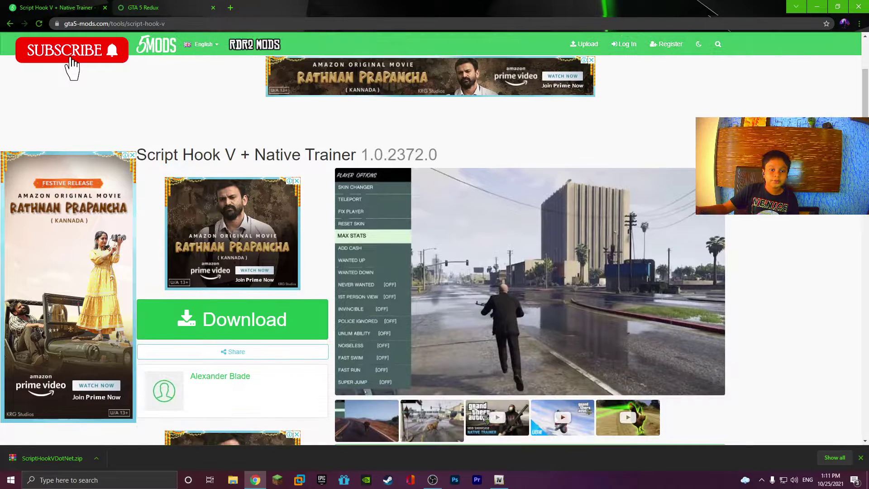
left_click(232, 319)
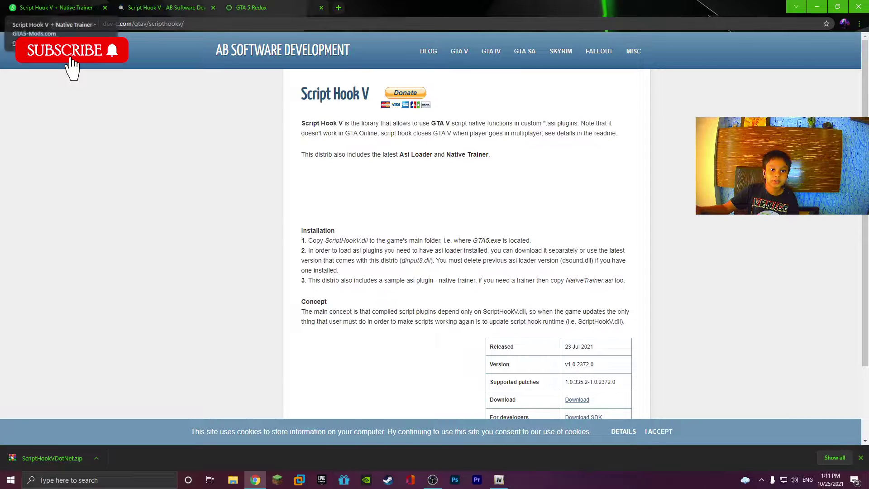
scroll(453, 226, "down", 2)
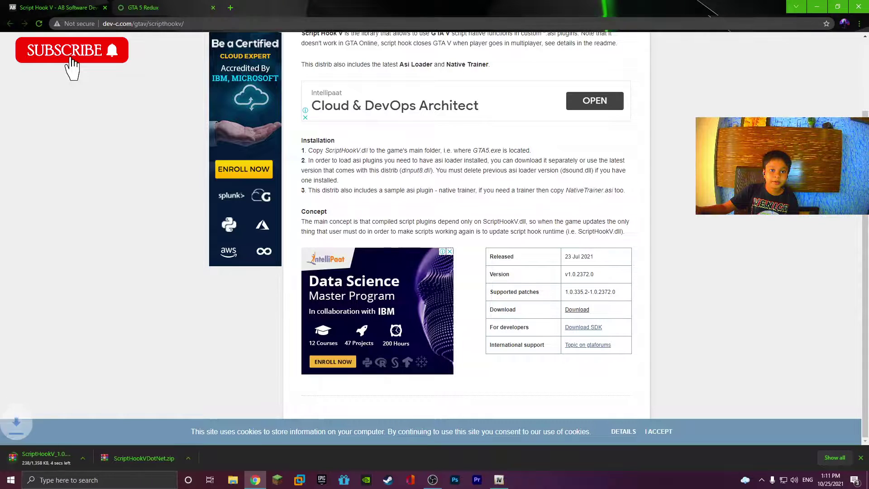
left_click(105, 8)
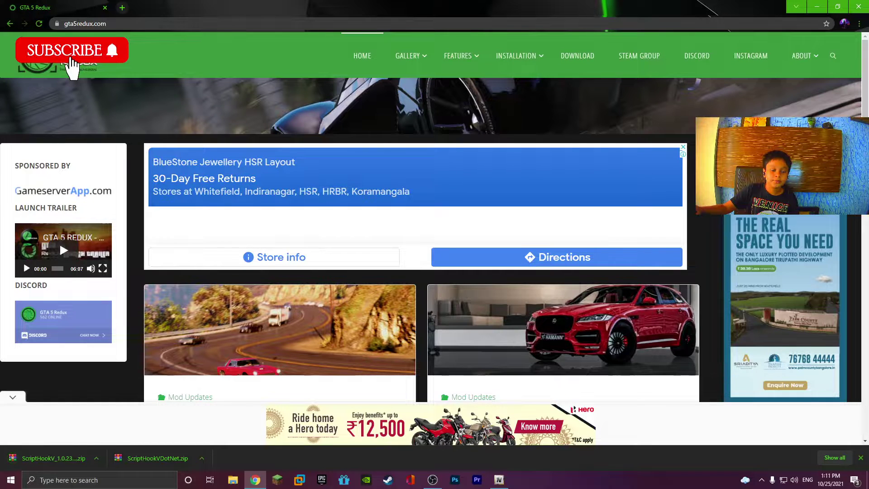
scroll(430, 240, "down", 3)
scroll(280, 317, "up", 3)
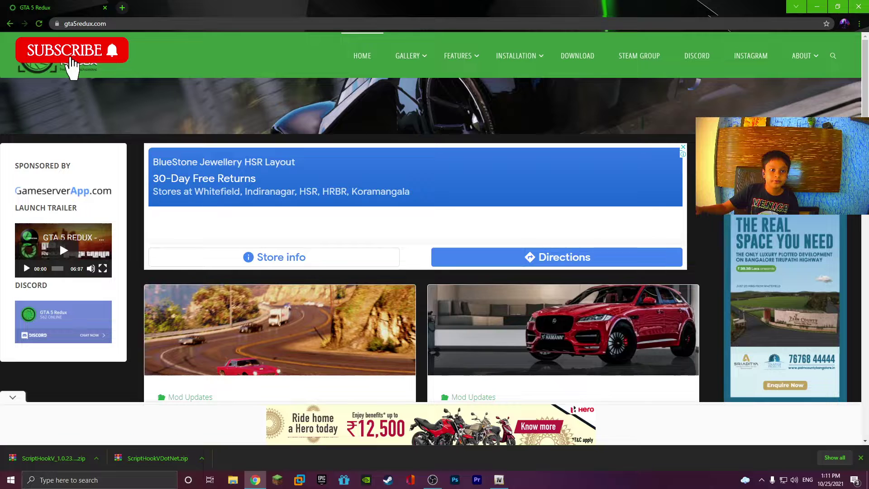
key("ctrl+l")
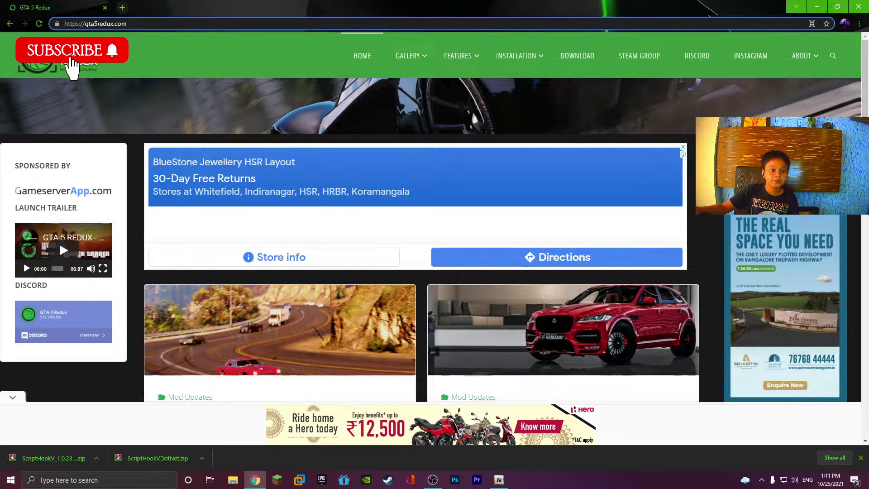
- Switch to File Explorer and open the "all download" folder on the Data (D:) drive
key("super+d")
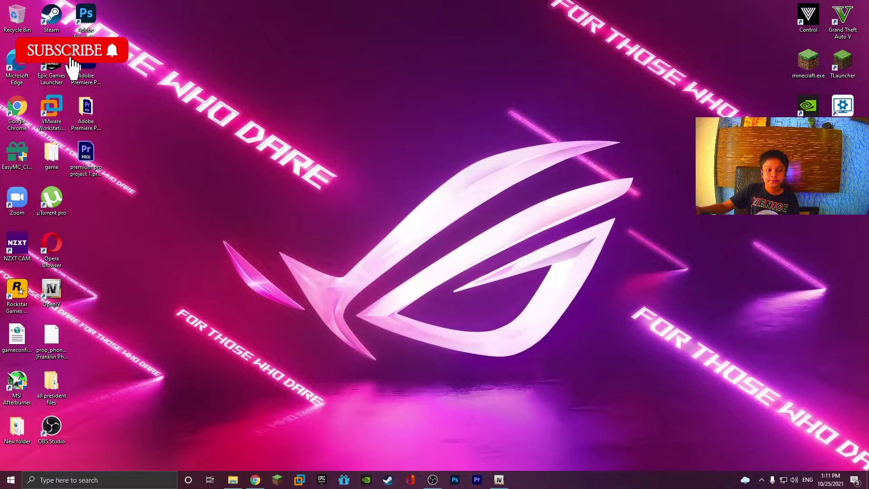
key("super+e")
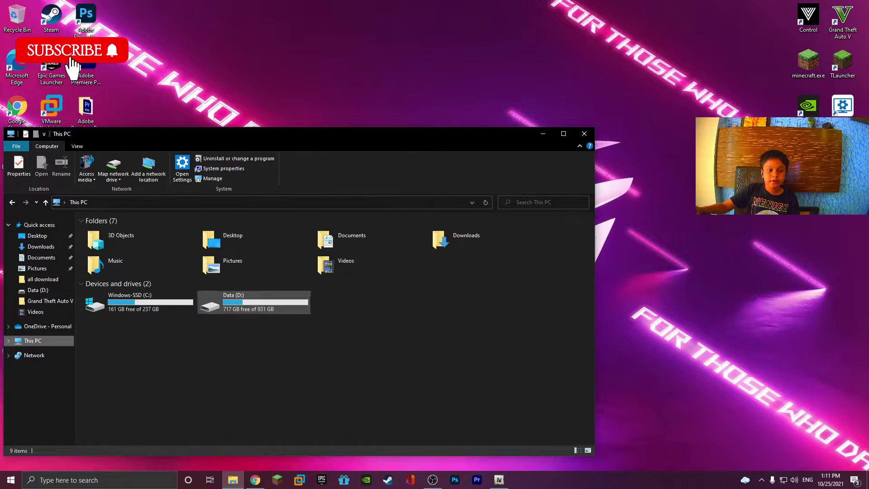
left_click(254, 303)
double_click(254, 302)
double_click(227, 246)
- Permanently delete subscribe-5946825__340.png from the "all download" folder
left_click(192, 383)
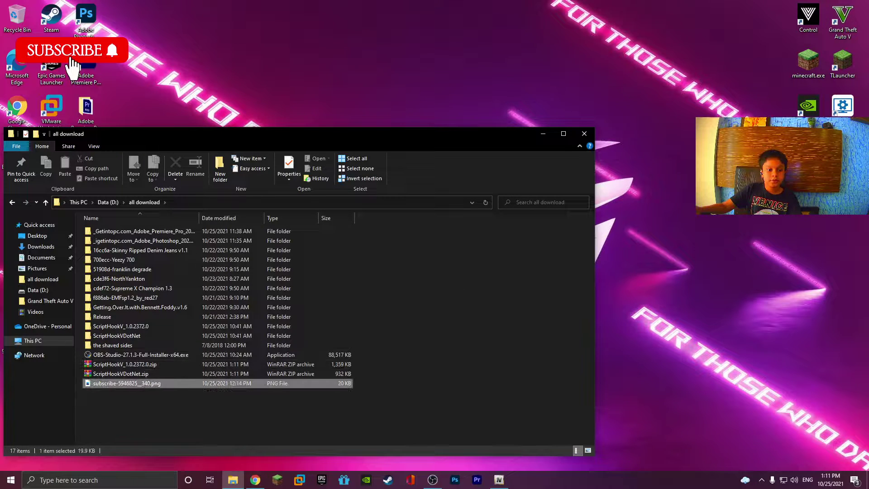
key("shift+Delete")
key("Return")
left_click_drag(143, 385, 119, 365)
right_click(119, 364)
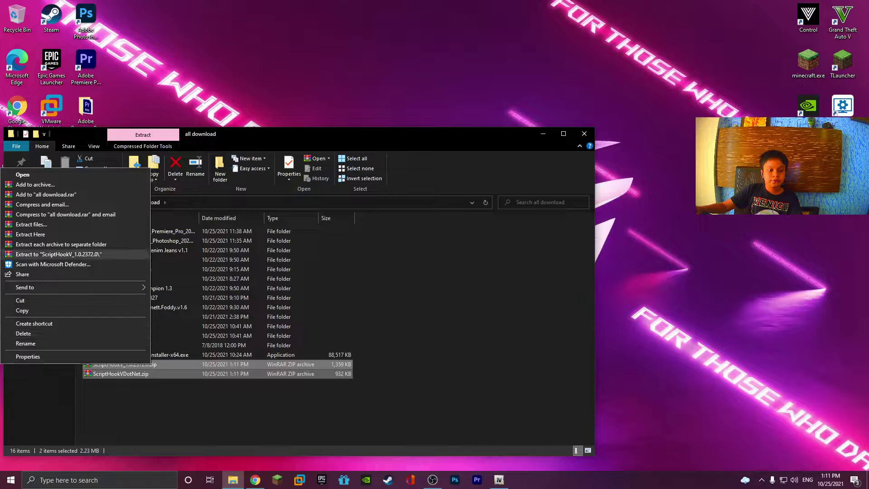
left_click(61, 244)
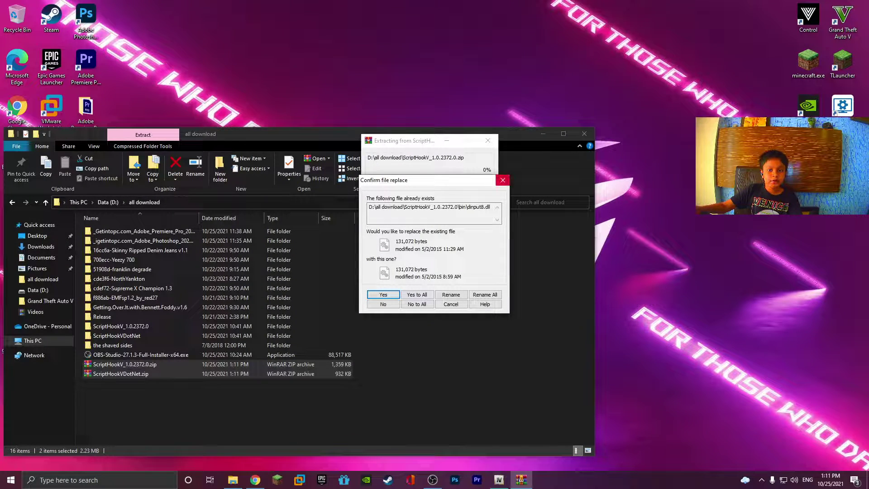
left_click(503, 180)
left_click(503, 181)
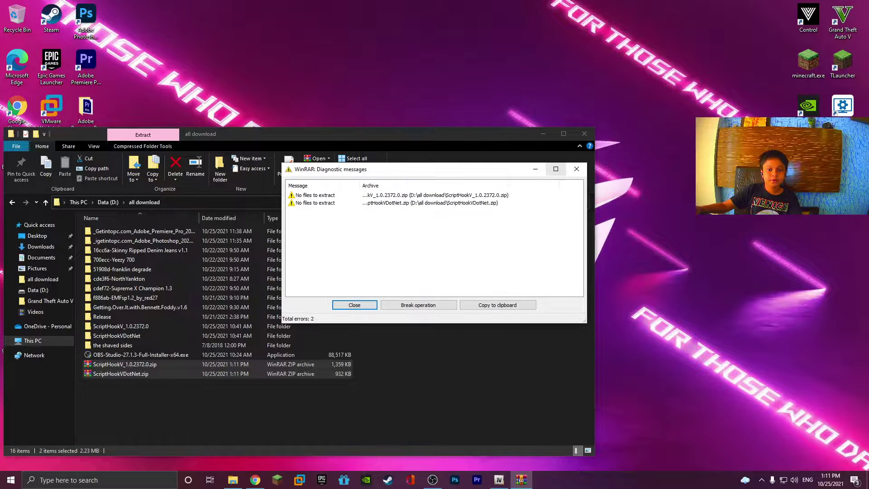
left_click(577, 169)
- Permanently delete the ScriptHookV_1.0.2372.0.zip and ScriptHookVDotNet.zip archives, keeping the extracted folders
key("shift+Delete")
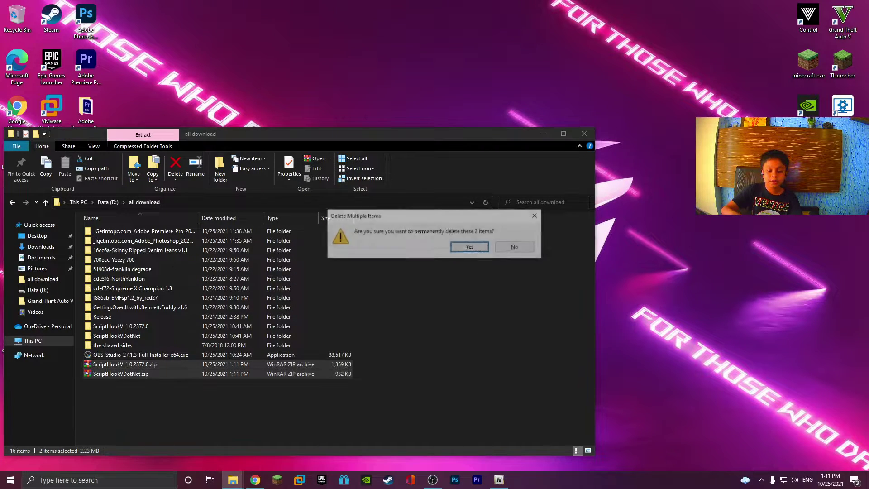
key("Return")
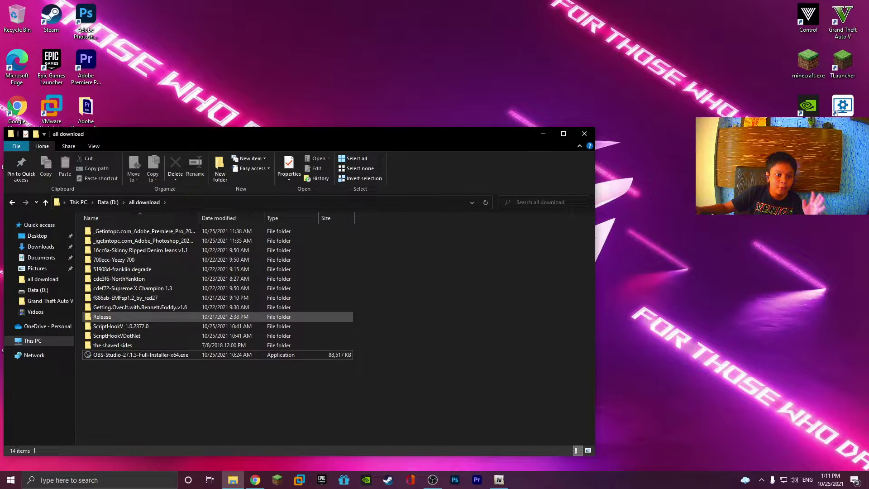
- Open the bin folder of ScriptHookV_1.0.2372.0 and the Grand Theft Auto V game folder, and arrange both windows side by side
double_click(121, 326)
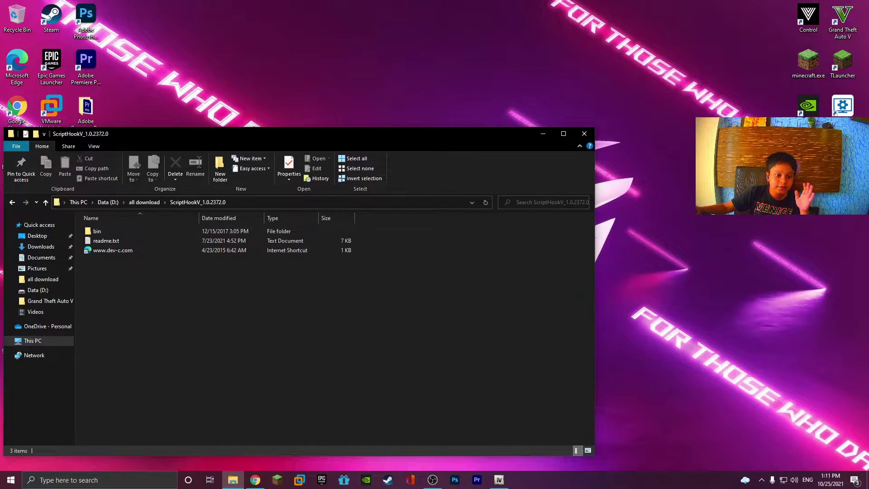
double_click(97, 231)
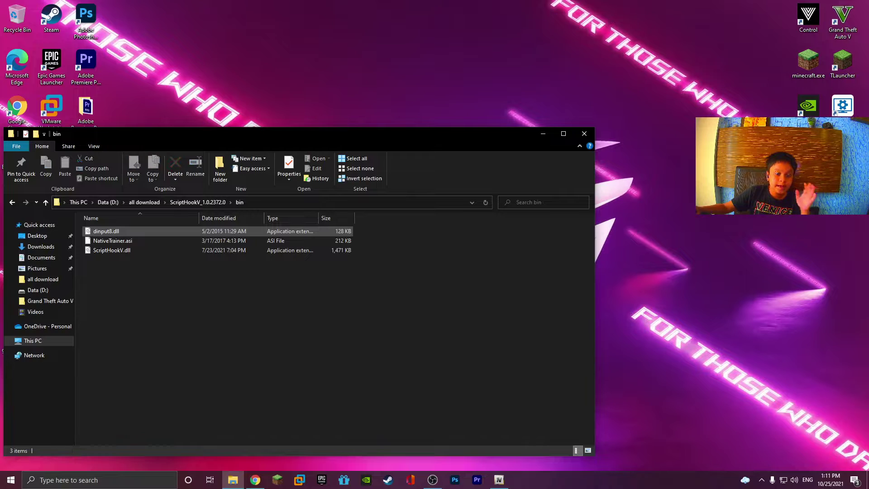
right_click(845, 162)
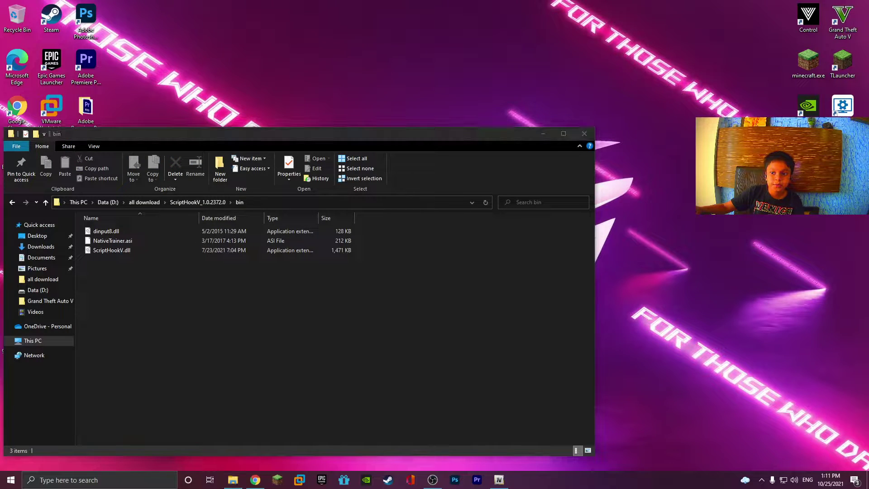
left_click(788, 180)
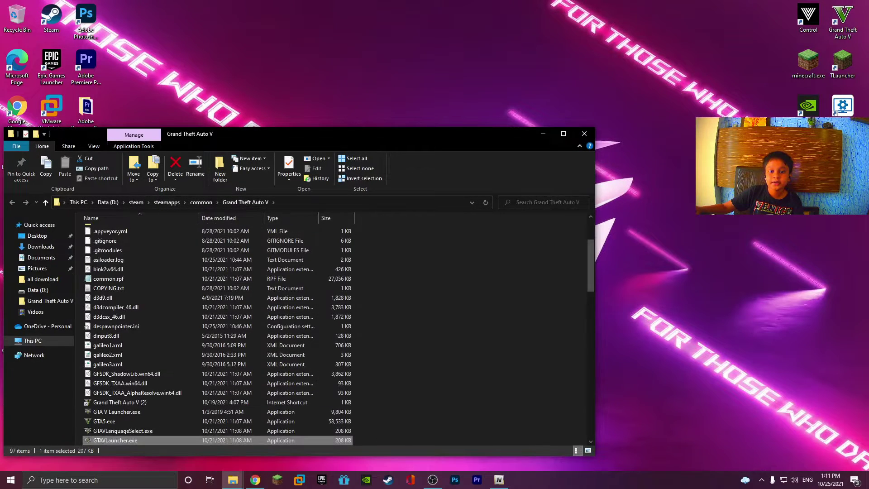
left_click_drag(335, 134, 695, 174)
left_click_drag(539, 133, 343, 231)
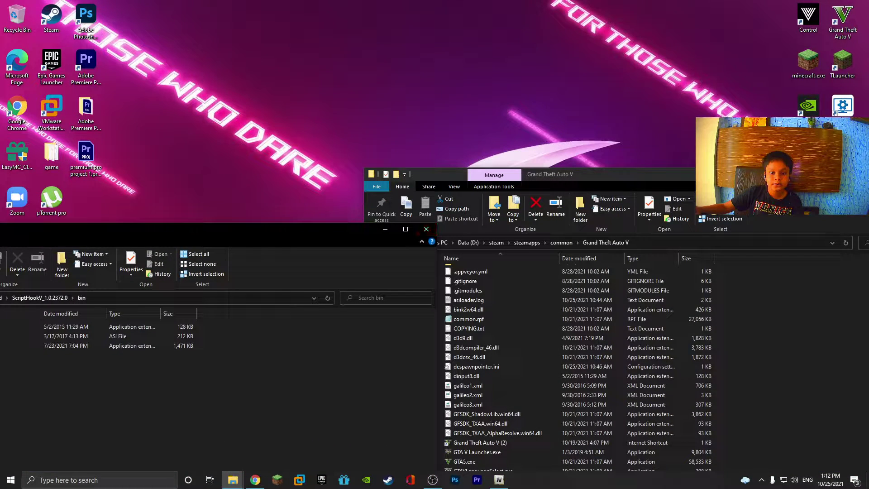
left_click_drag(343, 229, 348, 29)
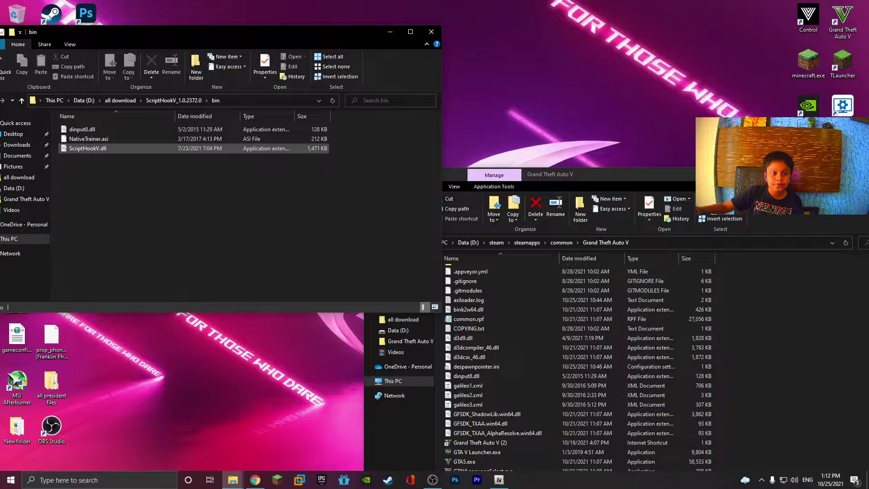
- Move dinput8.dll and ScriptHookV.dll from bin into the Grand Theft Auto V folder, replacing the existing files
left_click(98, 149)
left_click(81, 130, "ctrl")
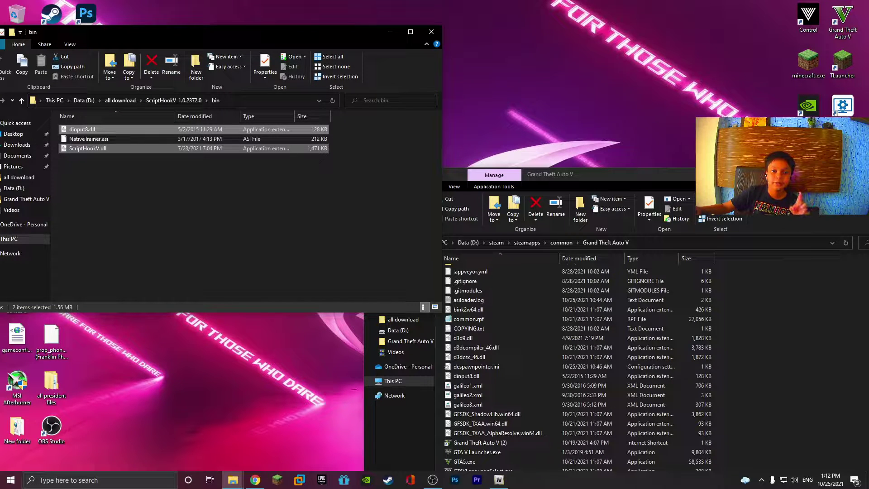
left_click_drag(90, 148, 768, 347)
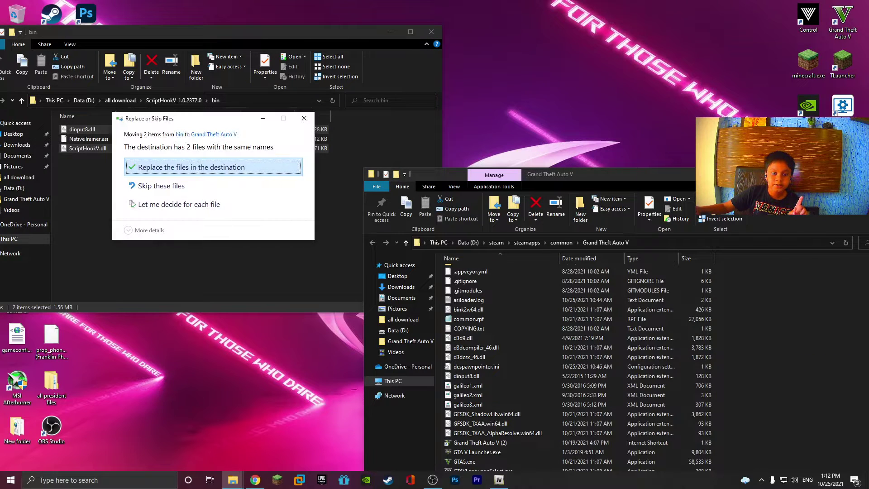
left_click(191, 167)
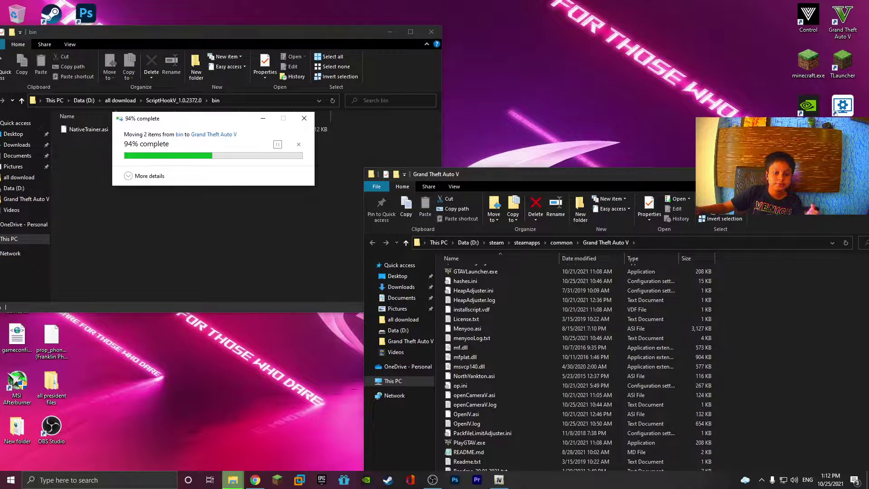
- Move ScriptHookVDotNet.asi, ScriptHookVDotNet2.dll and ScriptHookVDotNet3.dll from the ScriptHookVDotNet folder into the Grand Theft Auto V folder, replacing the existing files
left_click(204, 195)
left_click_drag(217, 32, 372, 28)
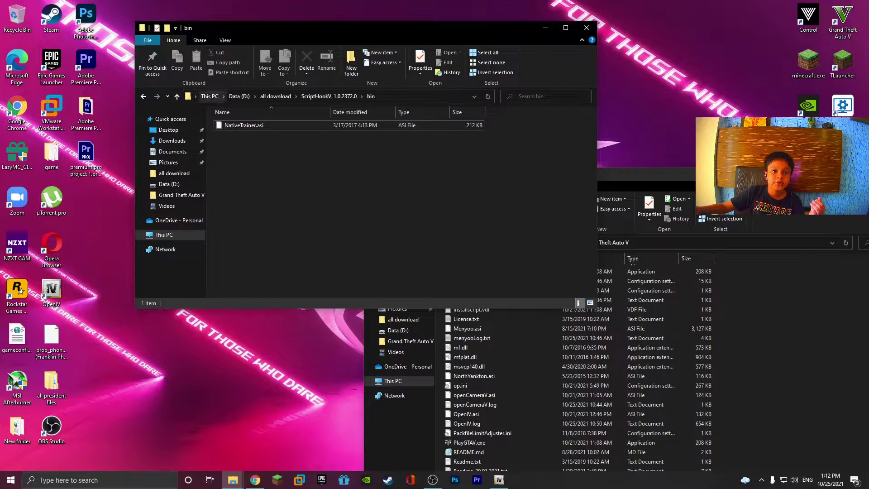
left_click(276, 96)
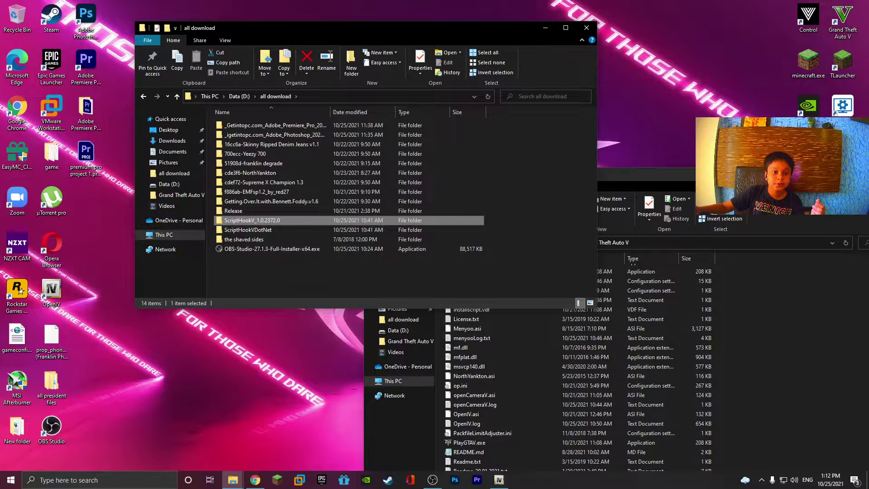
double_click(249, 229)
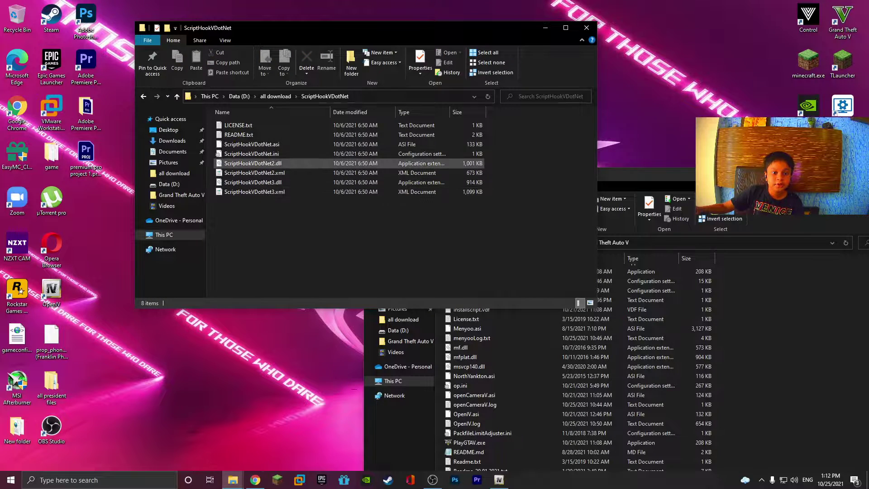
left_click(253, 145)
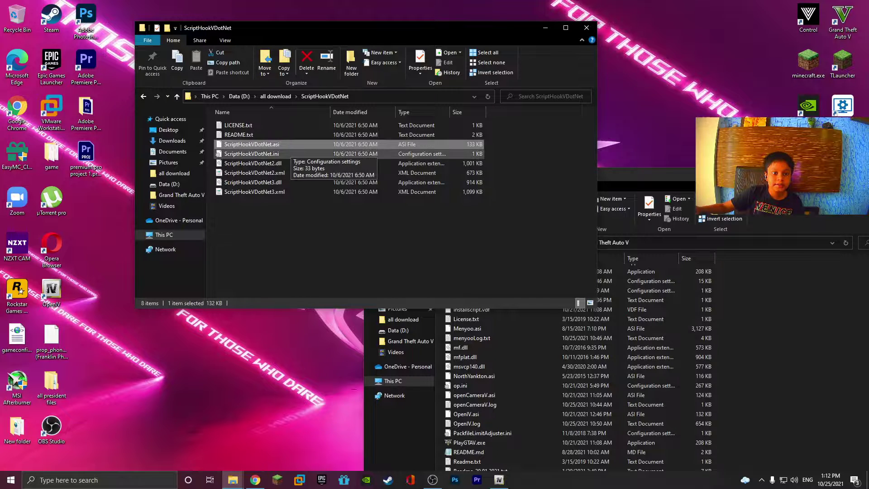
left_click(252, 163, "ctrl")
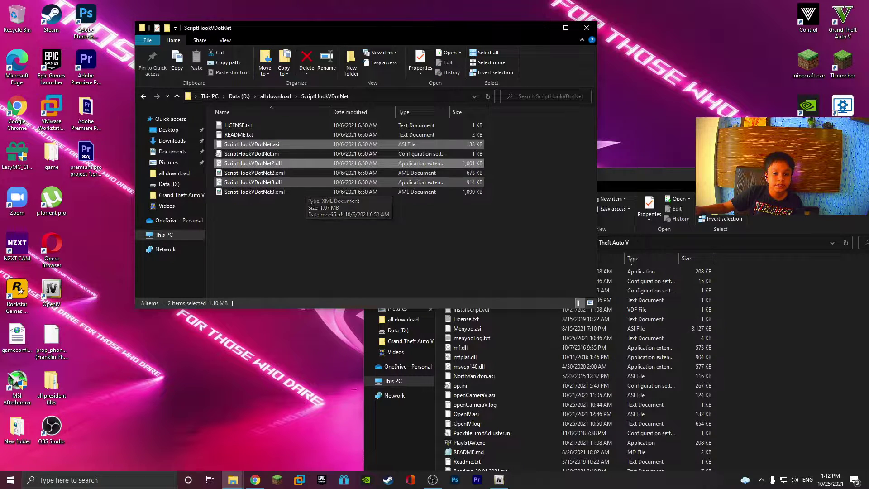
left_click(253, 182, "ctrl")
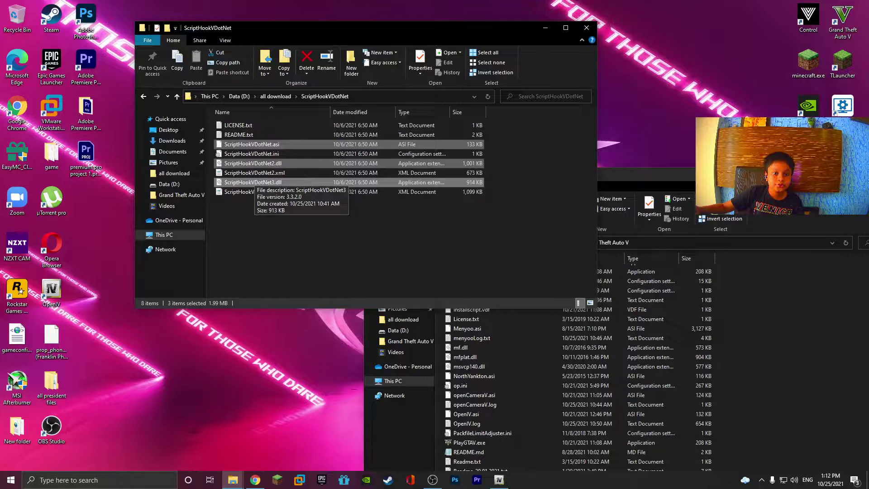
left_click_drag(252, 182, 758, 317)
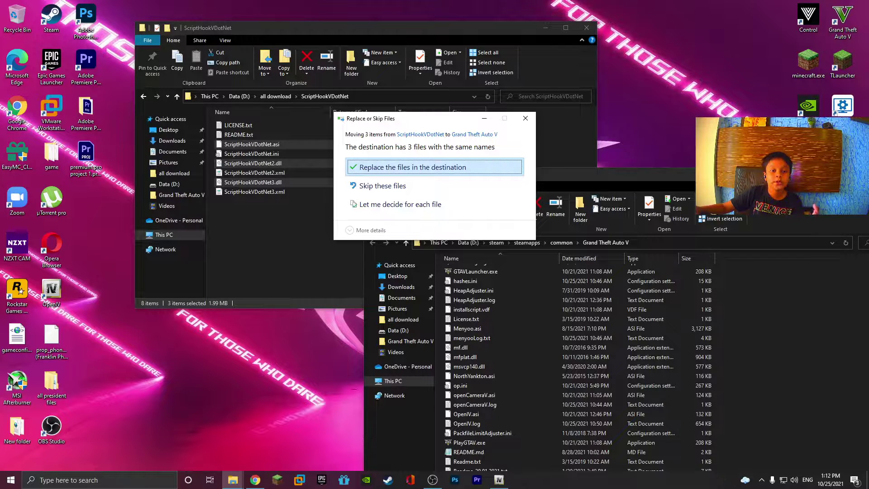
left_click(413, 167)
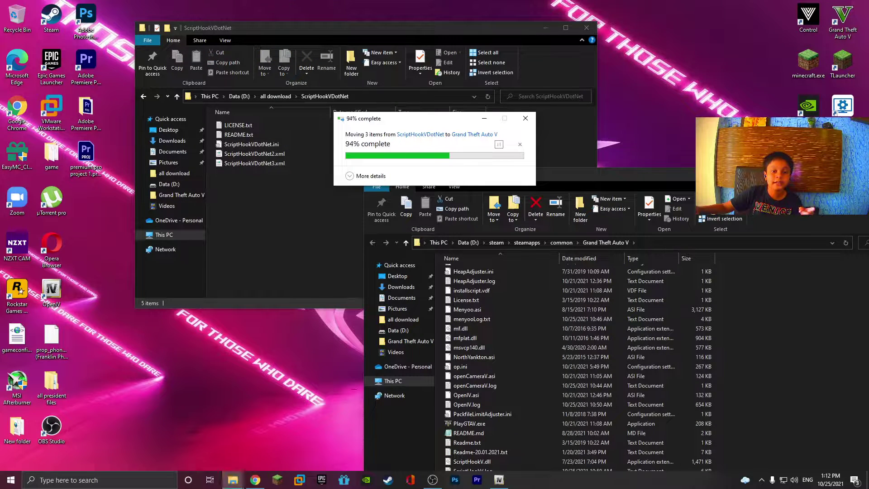
- Return to the bin folder inside ScriptHookV_1.0.2372.0
left_click(143, 97)
left_click(143, 97)
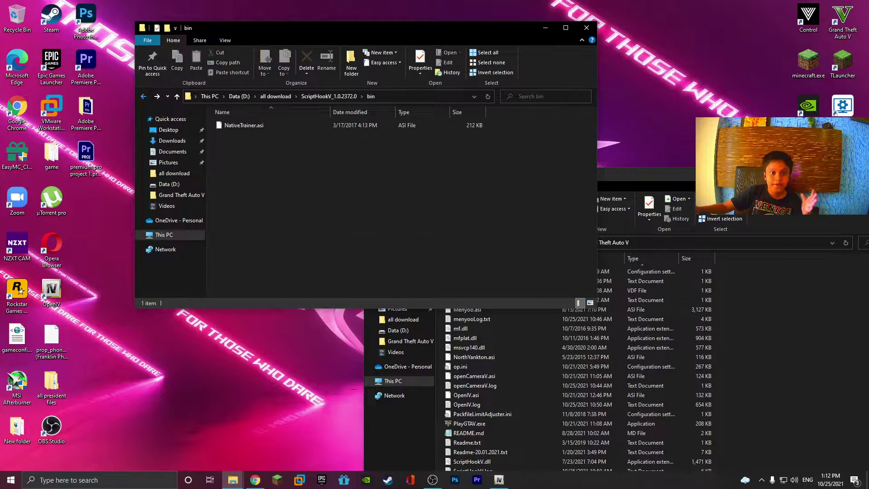
- Return to the all download folder and minimize both File Explorer windows
left_click(275, 97)
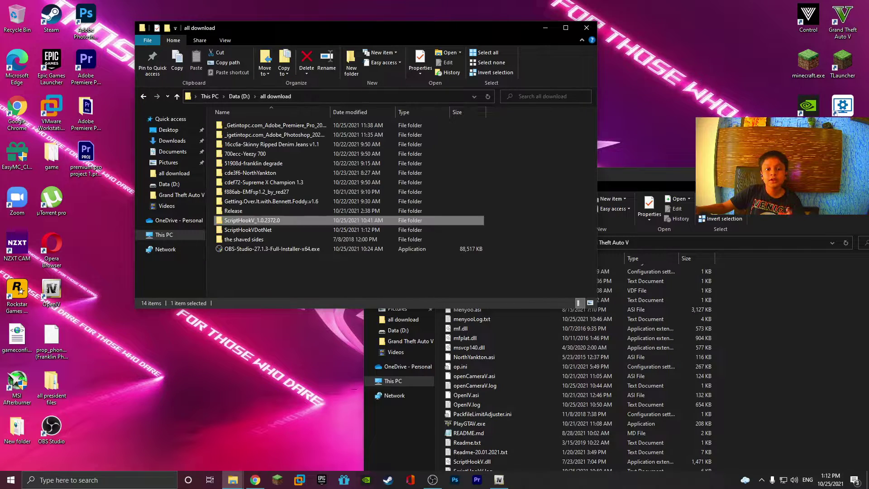
left_click(545, 28)
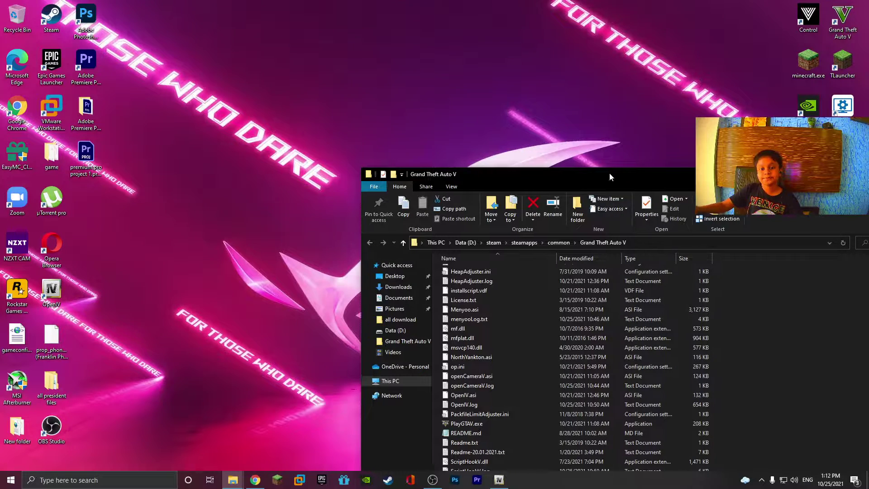
left_click_drag(556, 174, 356, 162)
key("super+Down")
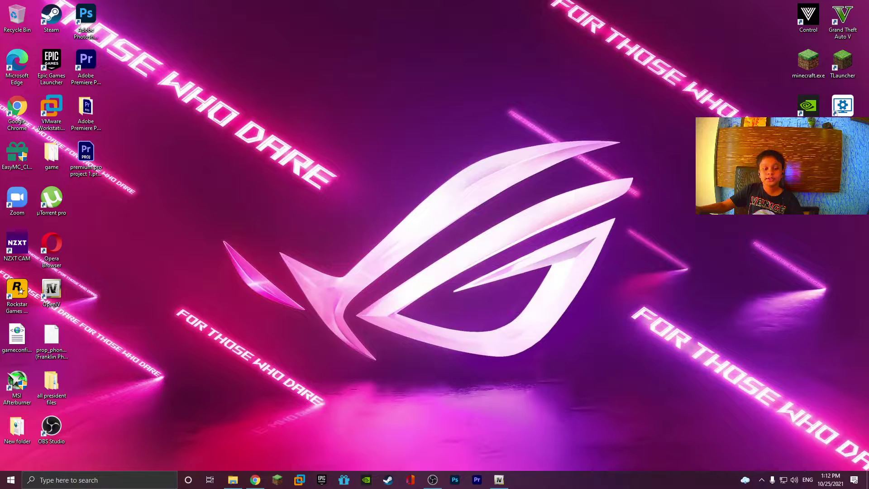
- Switch to Chrome and open the GTA 5 Redux v1.11 Released post on gta5redux.com, dismissing the ad
left_click(256, 480)
scroll(421, 254, "down", 4)
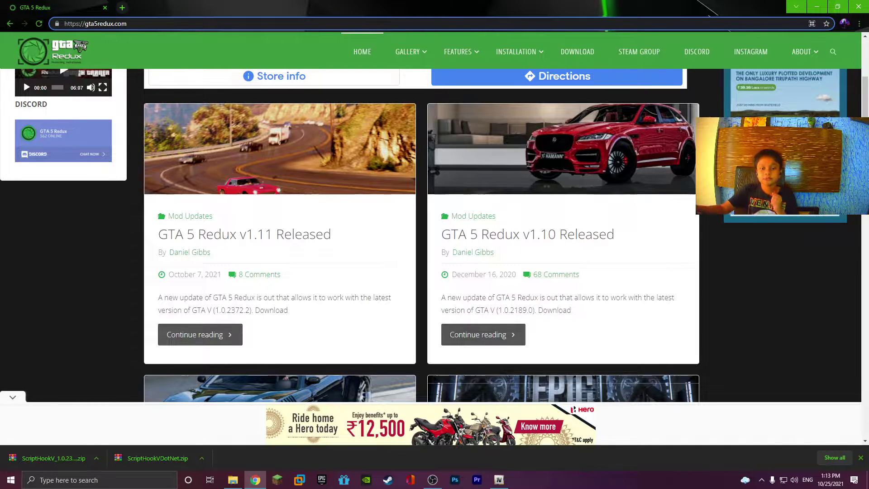
scroll(59, 196, "up", 3)
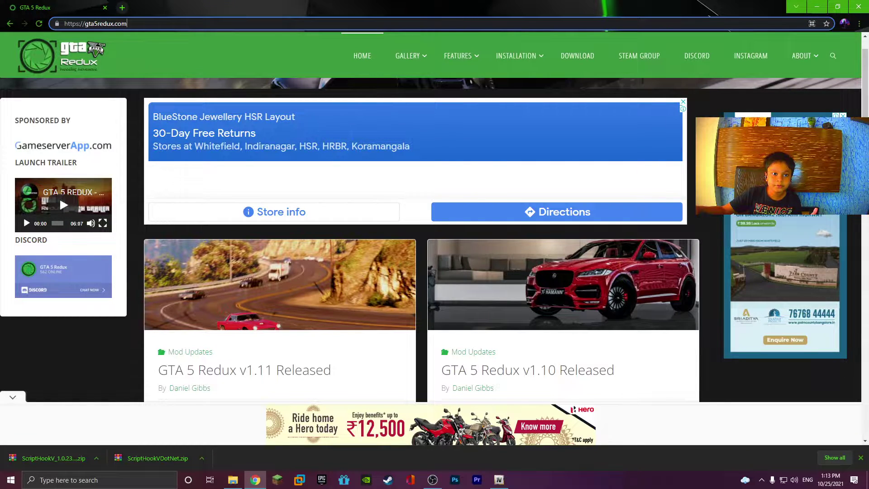
scroll(59, 196, "down", 3)
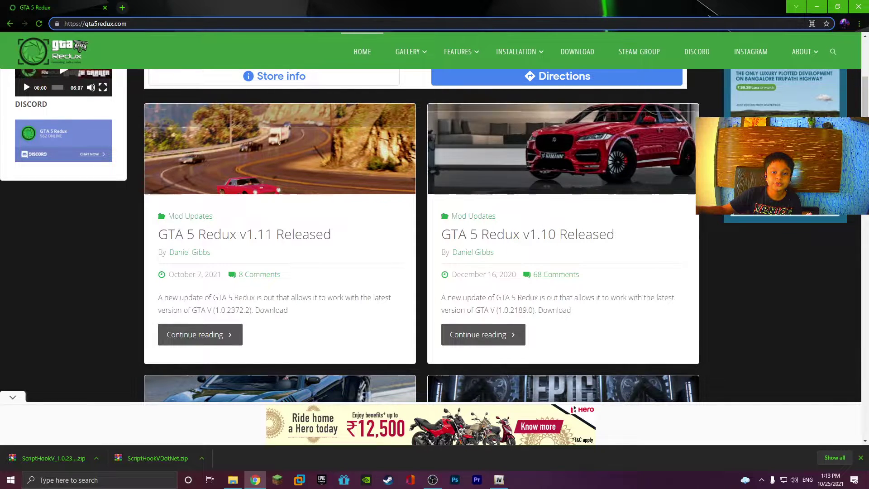
left_click(422, 199)
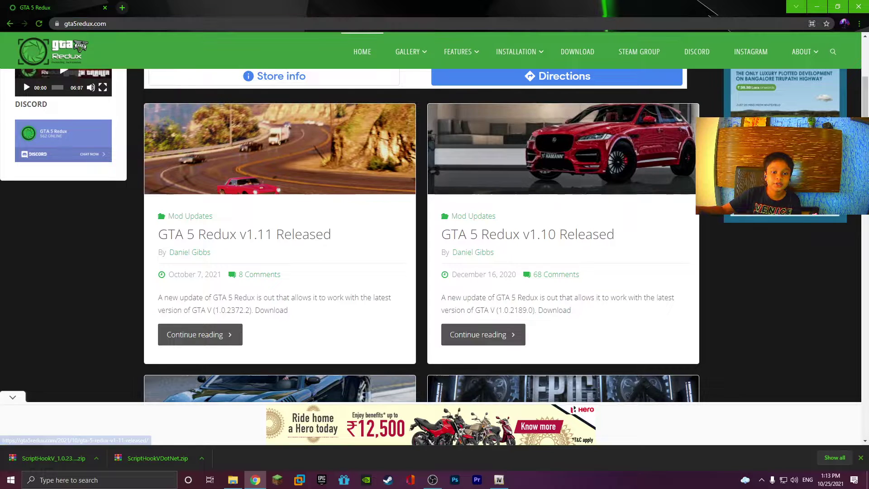
left_click(280, 156)
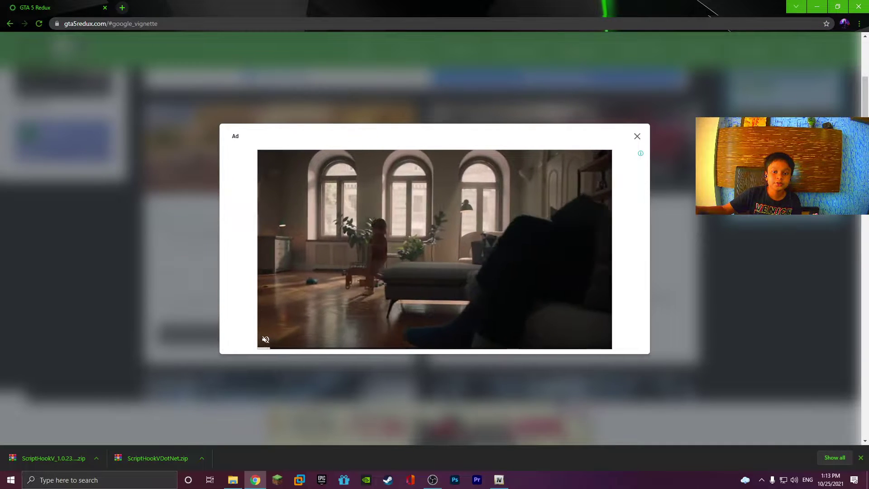
left_click(637, 136)
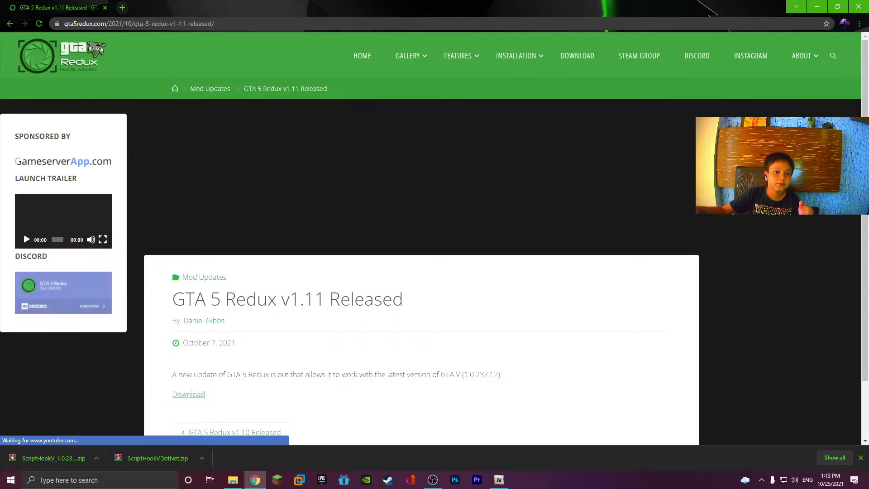
- Go to the post's download page and choose the full GTA5_REDUX_V1.11.zip download
scroll(59, 137, "down", 5)
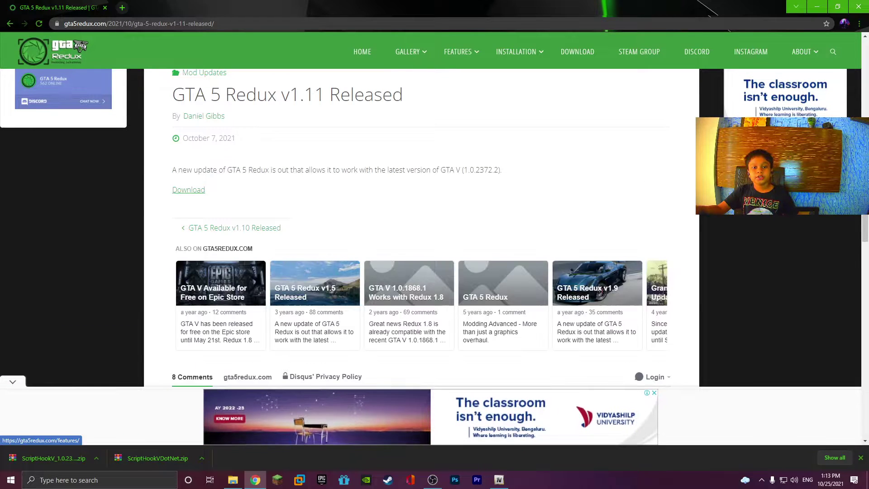
scroll(435, 226, "down", 5)
scroll(189, 325, "up", 10)
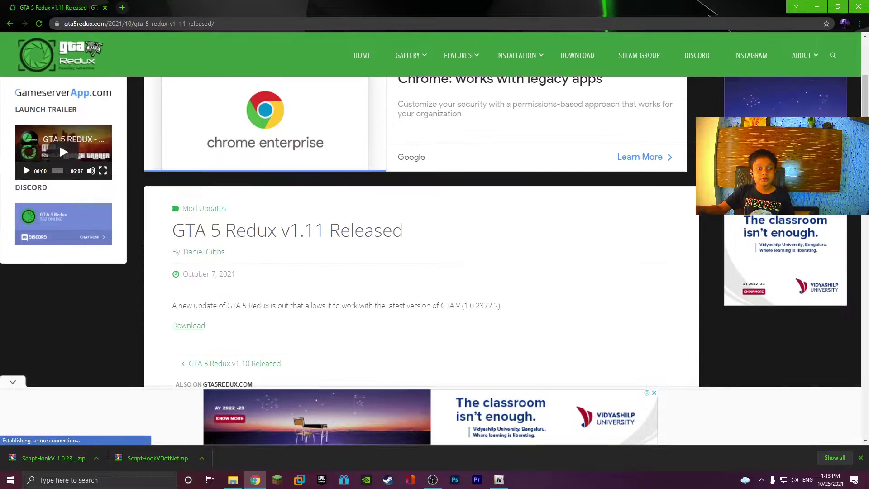
left_click(189, 326)
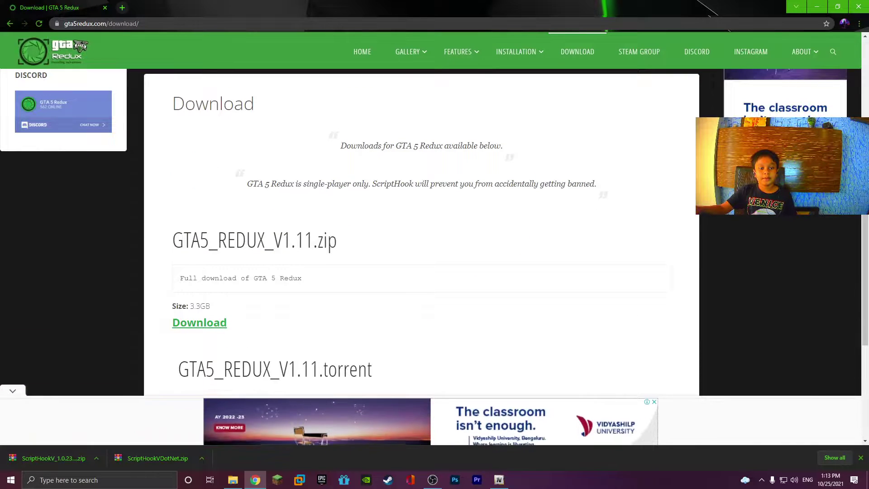
scroll(435, 226, "down", 3)
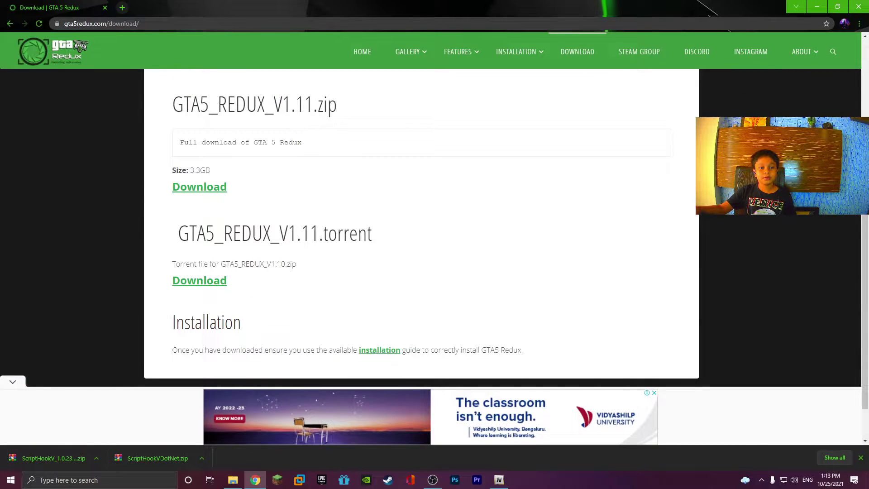
left_click(199, 186)
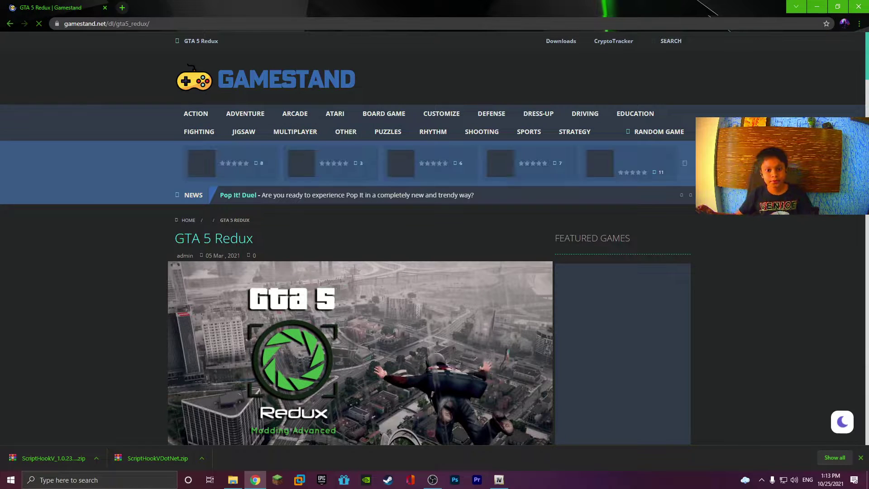
- Request the GTA 5 Redux download on the Gamestand page and work through the human verification by choosing the images containing a boat
scroll(435, 236, "down", 6)
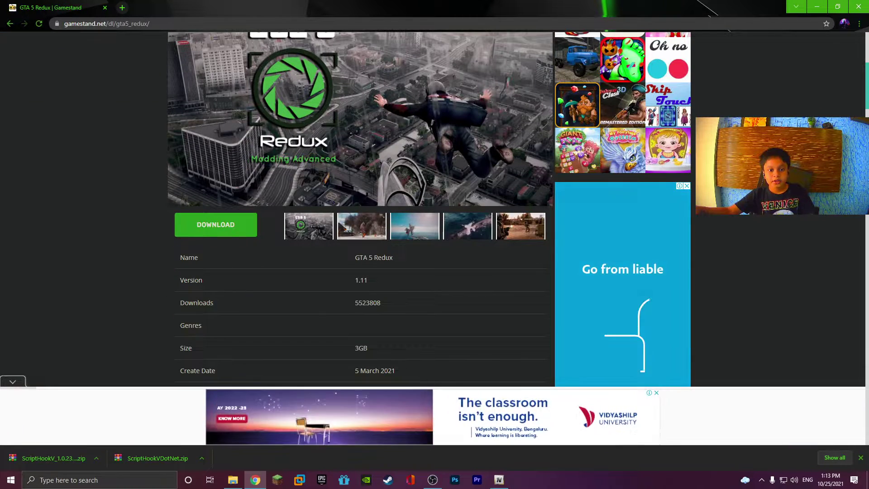
left_click(215, 224)
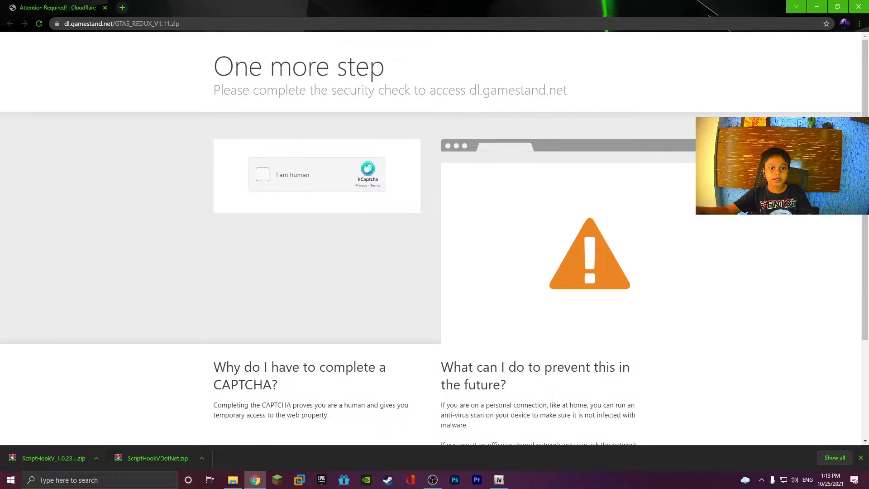
left_click(262, 175)
left_click(306, 242)
left_click(365, 184)
left_click(423, 184)
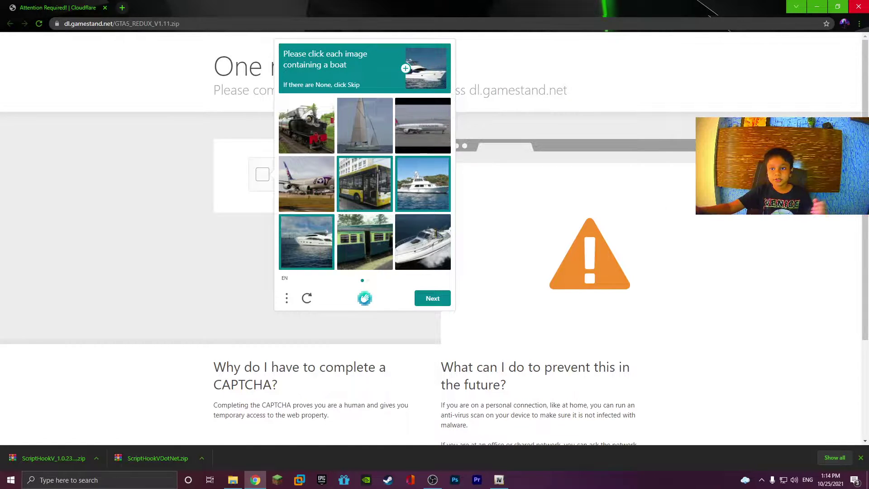
- Close the browser and show the all download folder in a maximized File Explorer window
left_click(859, 7)
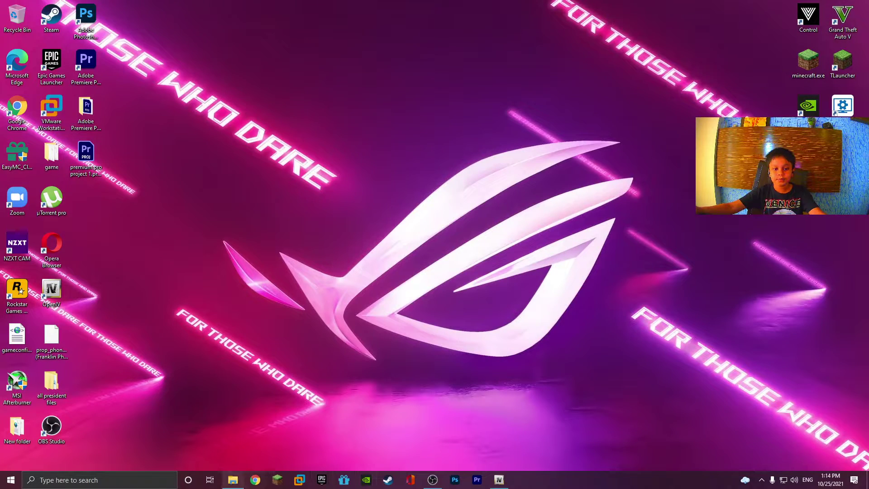
left_click(233, 479)
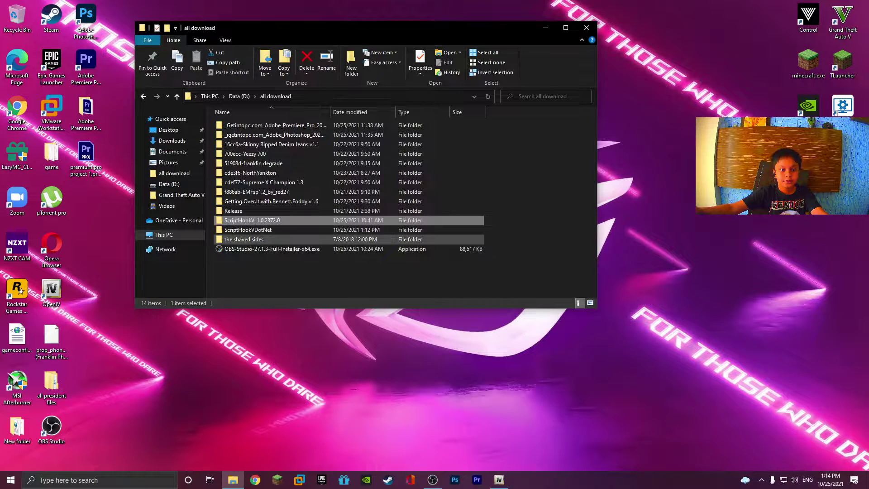
left_click(565, 28)
left_click(129, 157)
left_click(136, 186)
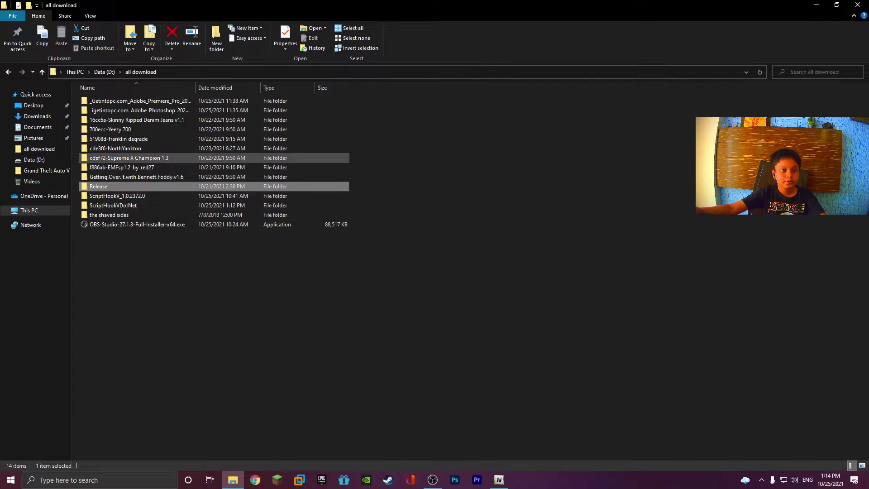
left_click(136, 176)
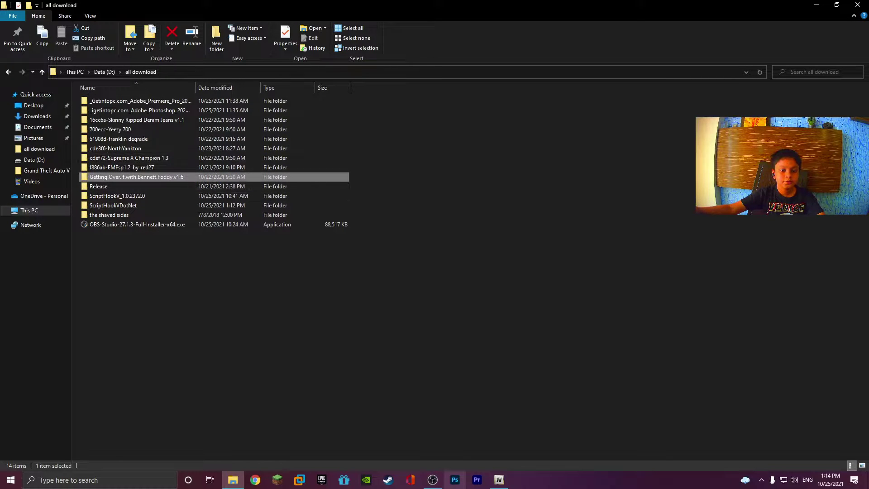
left_click(432, 480)
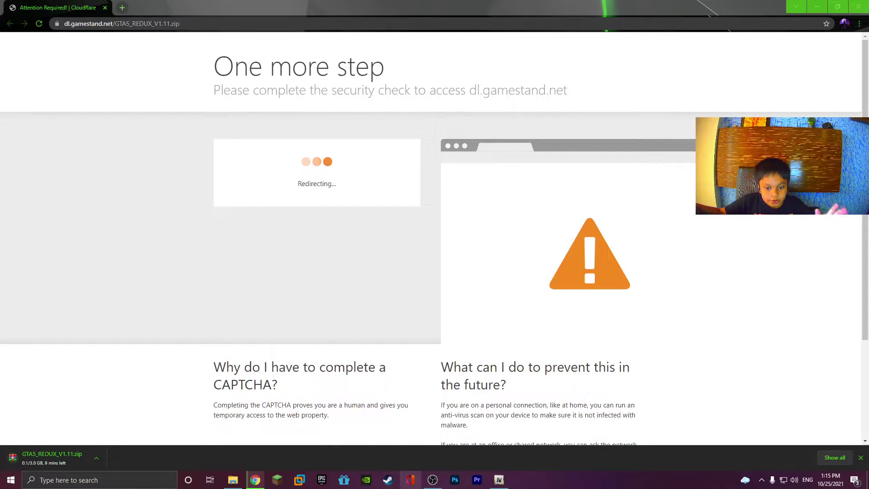
left_click(432, 479)
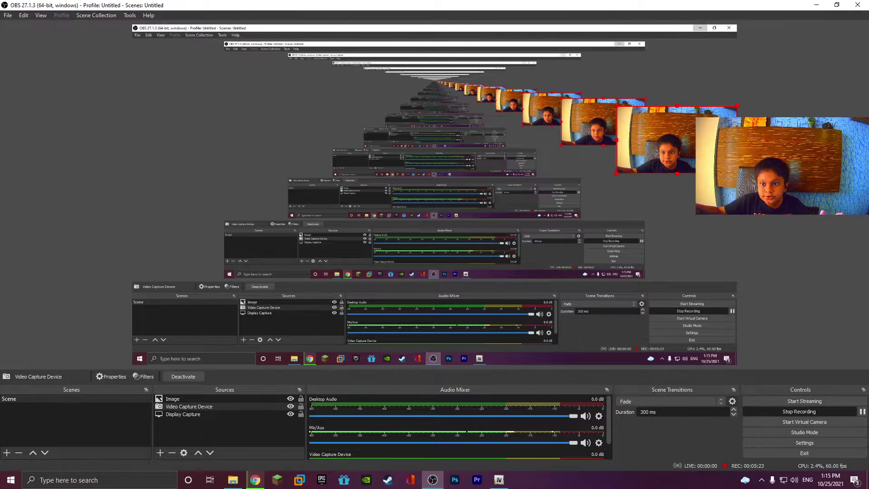
left_click(816, 5)
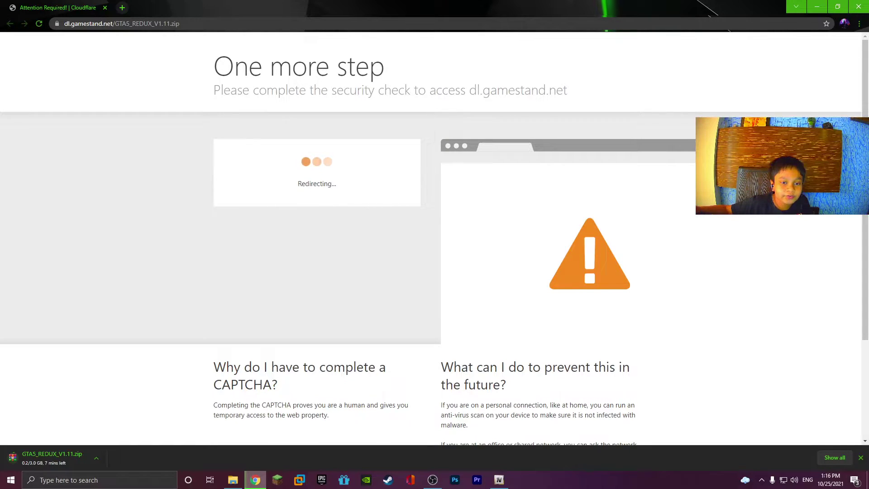
key("ctrl+t")
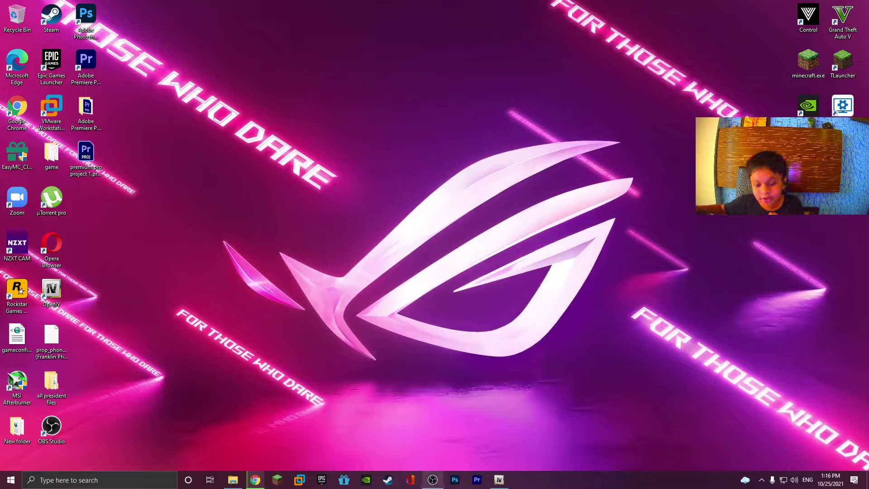
left_click(432, 479)
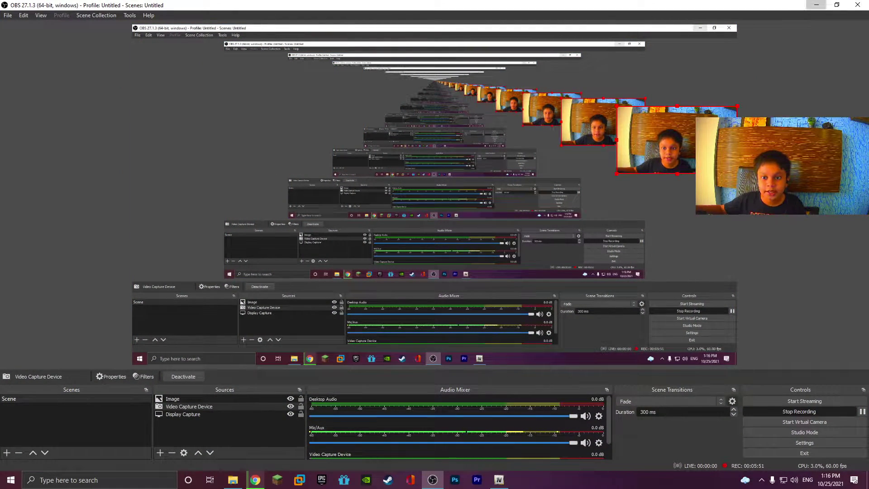
left_click(816, 5)
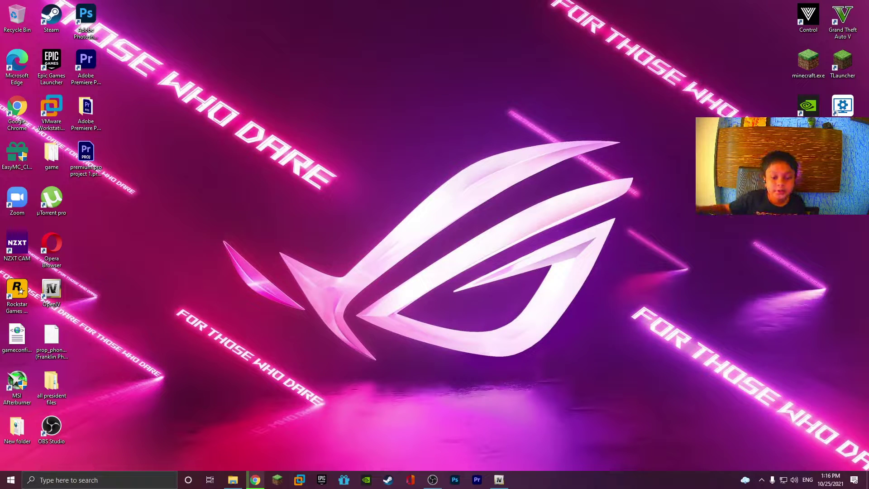
left_click(432, 479)
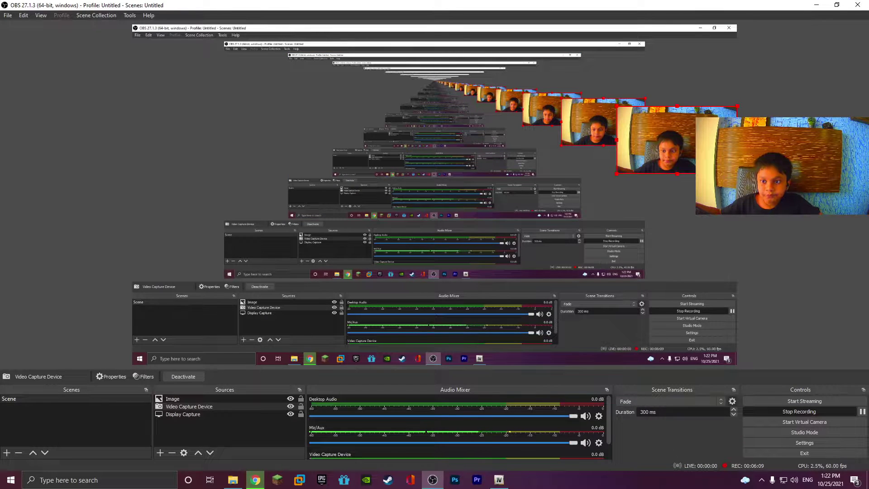
left_click(817, 5)
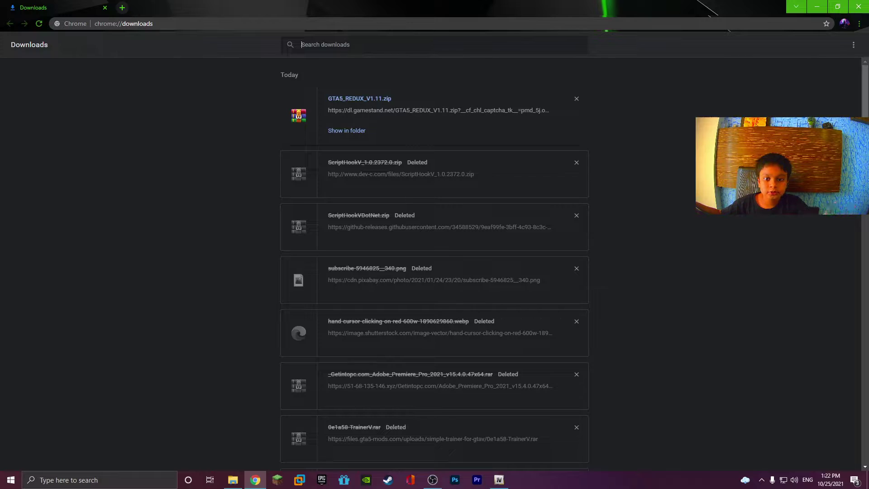
- Close the browser and extract GTA5_REDUX_V1.11.zip in the all download folder to its own GTA5_REDUX_V1.11 folder
left_click(859, 7)
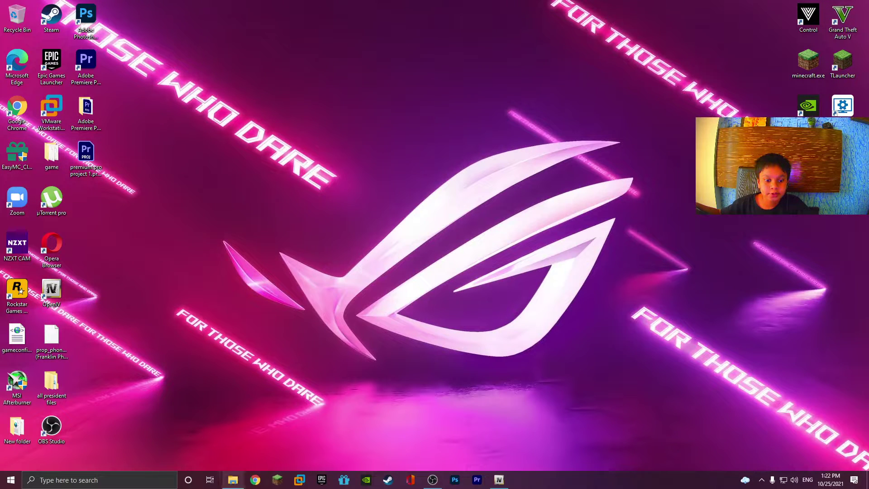
left_click(232, 479)
right_click(107, 234)
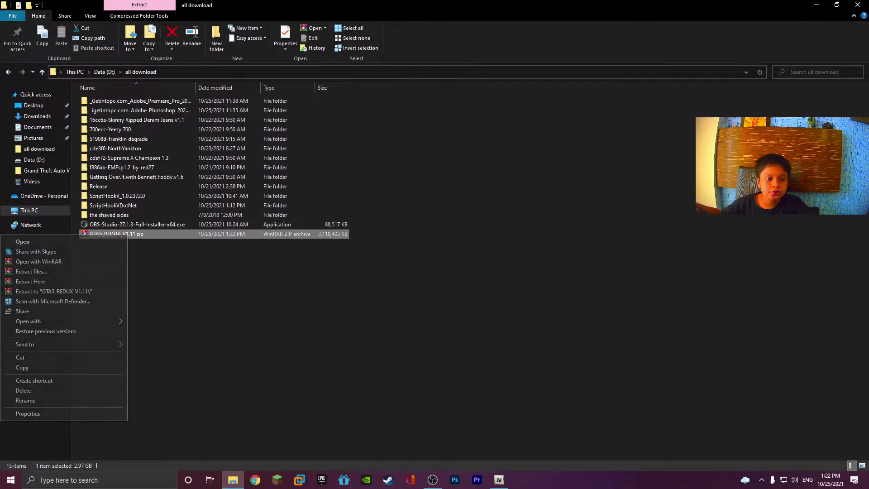
left_click(54, 291)
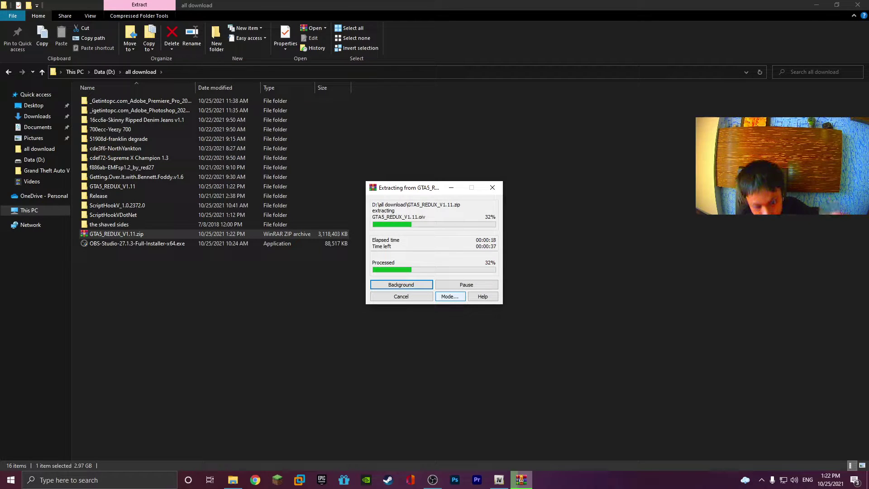
key("alt+Tab")
key("Tab")
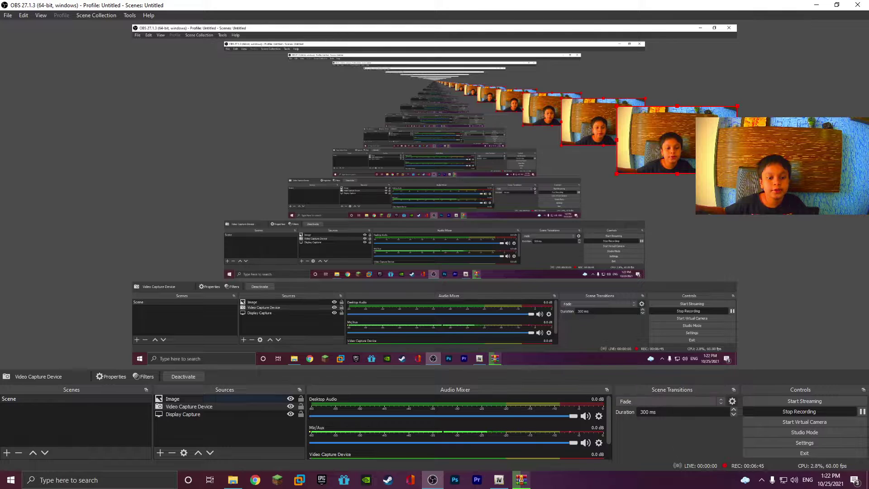
key("alt+Tab")
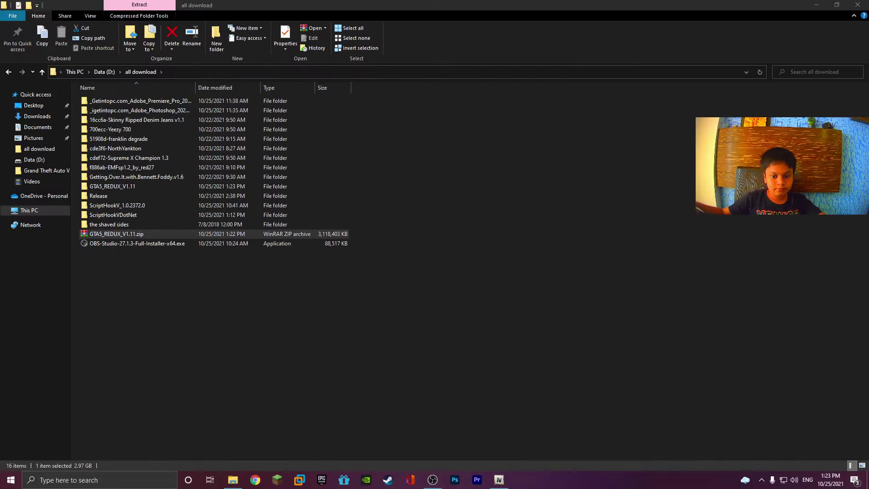
key("alt+Tab")
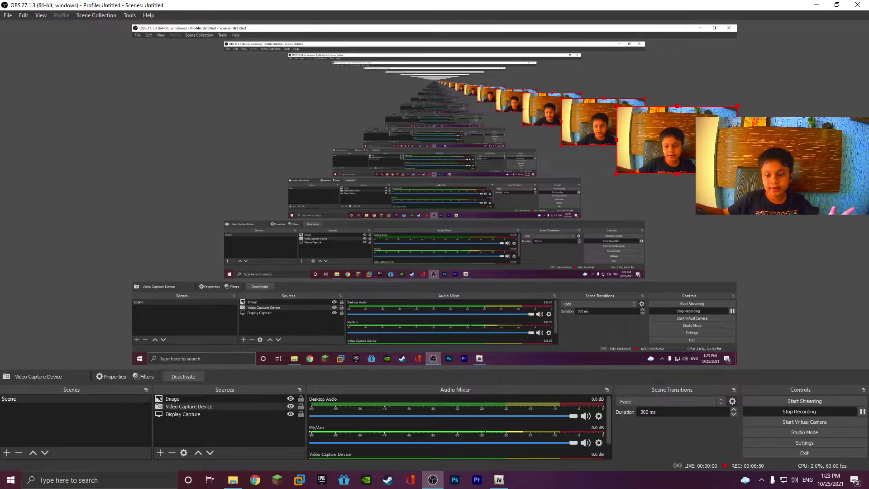
- Switch to File Explorer and permanently delete GTA5_REDUX_V1.11.zip from the all download folder
key("alt+Tab")
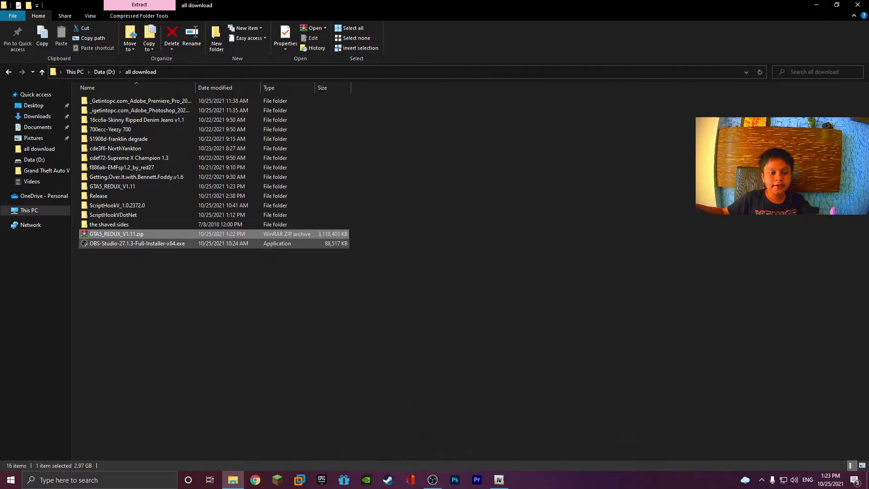
key("shift+Delete")
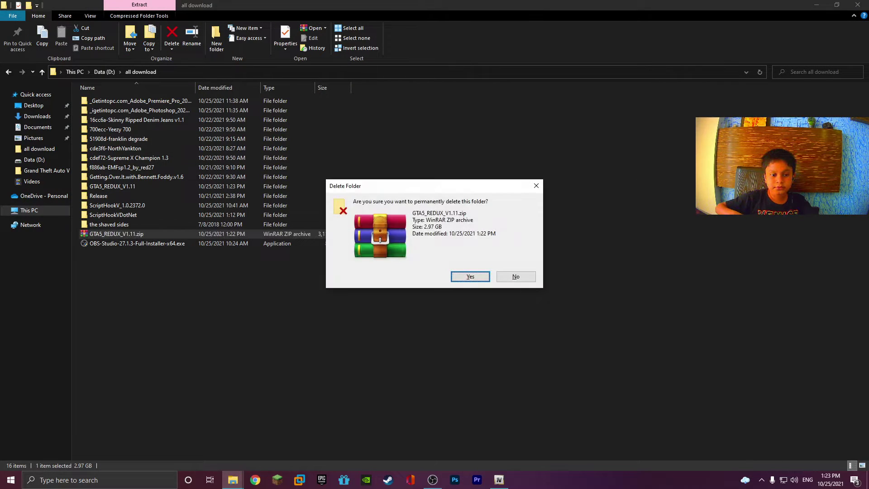
key("Return")
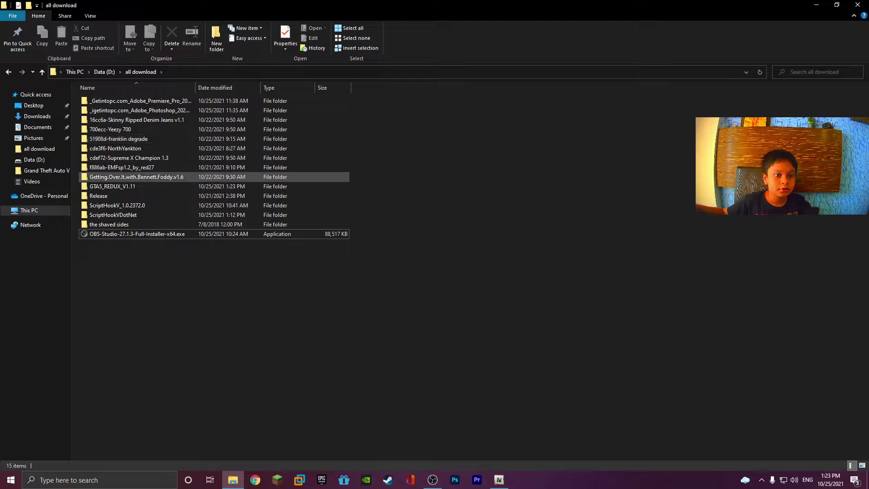
- Look into the GTA_5_REDUX_RESHADE folder inside the extracted GTA5_REDUX_V1.11 folder, then select GTA5_REDUX_V1.11.oiv
double_click(117, 186)
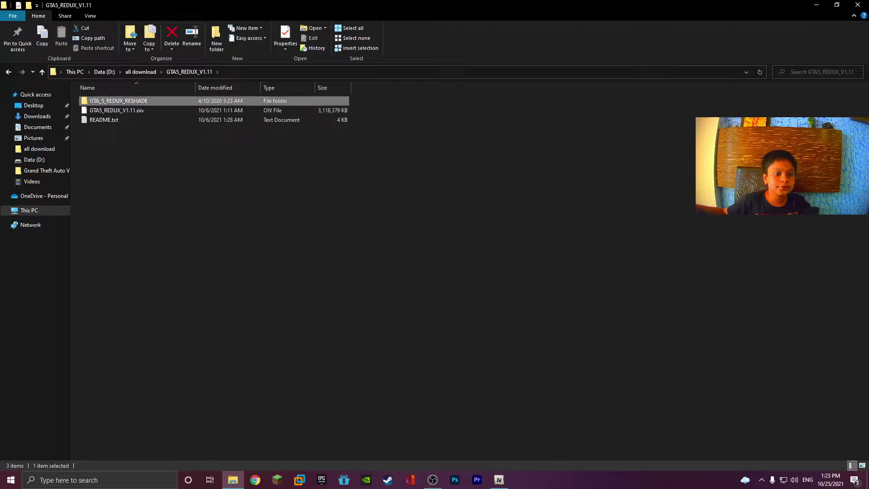
double_click(119, 101)
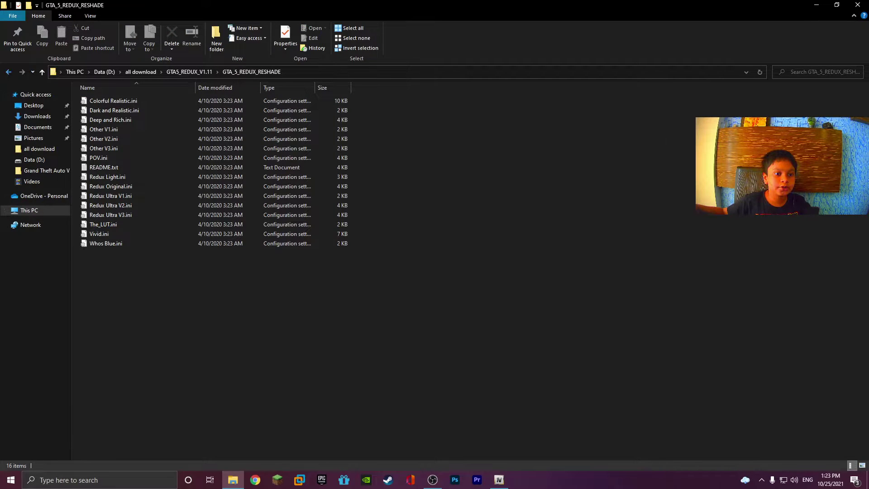
left_click(8, 72)
left_click(111, 110)
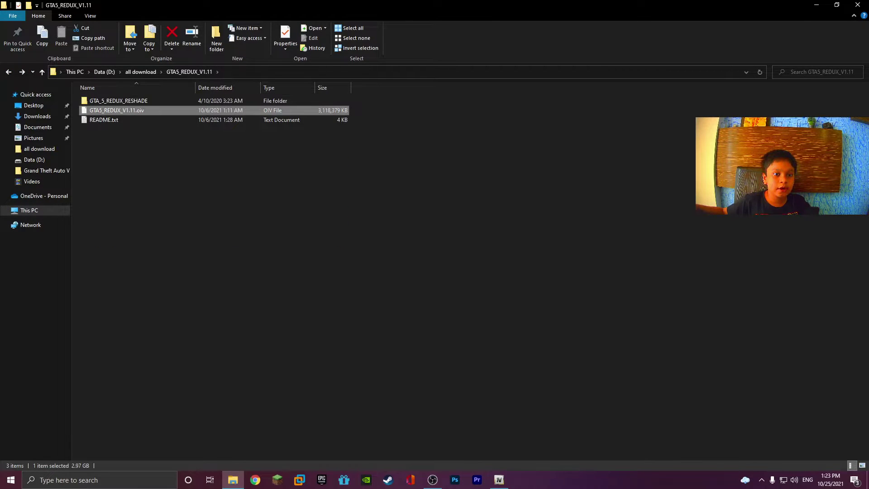
- Switch to OpenIV in a smaller window, allow editing mode and load GTA5_REDUX_V1.11.oiv from File Explorer into its package installer
left_click(499, 480)
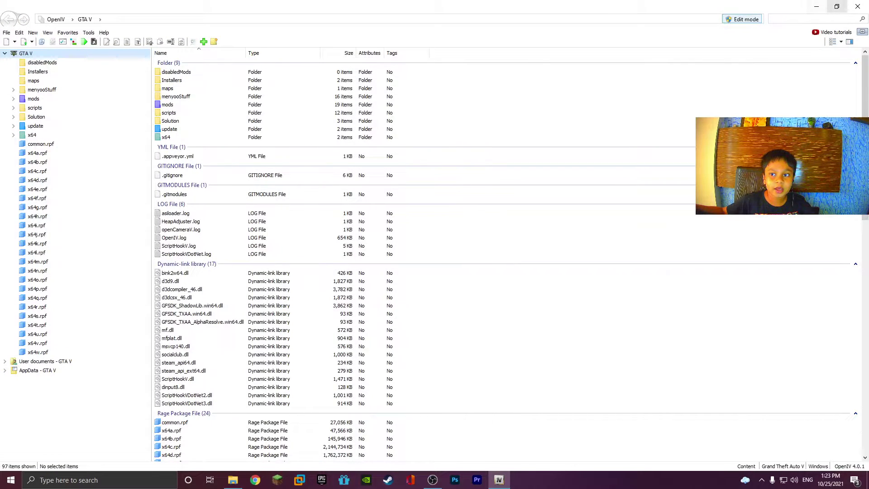
left_click(836, 5)
left_click_drag(475, 169, 673, 179)
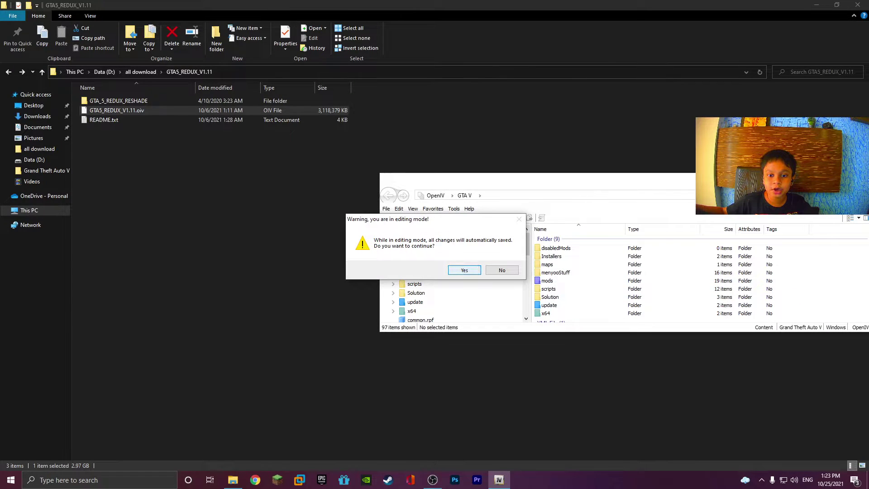
left_click(465, 270)
left_click_drag(141, 111, 457, 263)
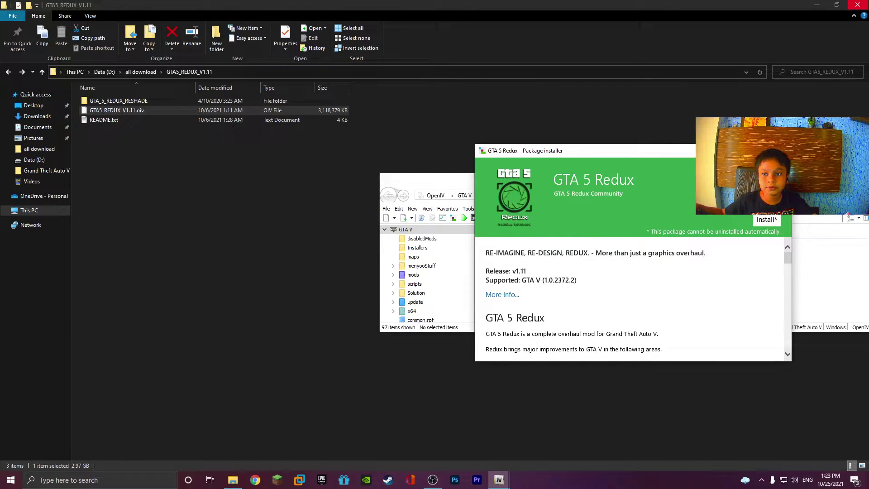
- Close File Explorer and install the GTA 5 Redux package into the "mods" folder, confirming the installation
left_click(858, 4)
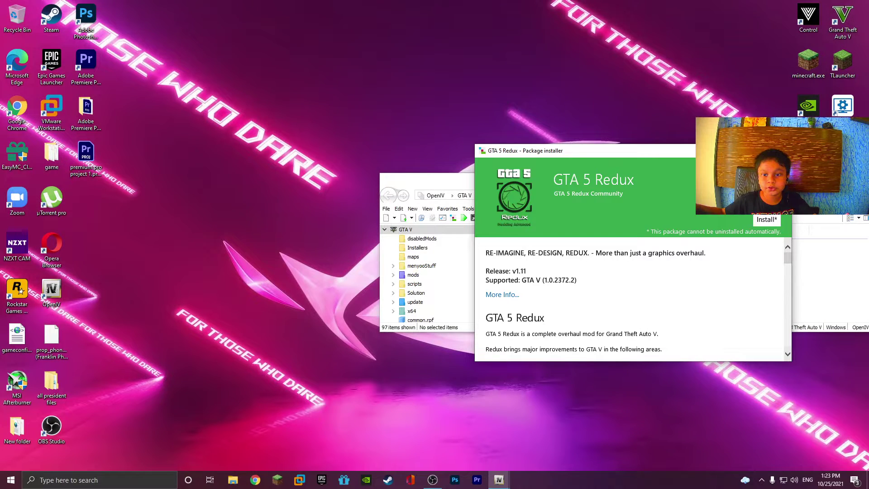
left_click(766, 219)
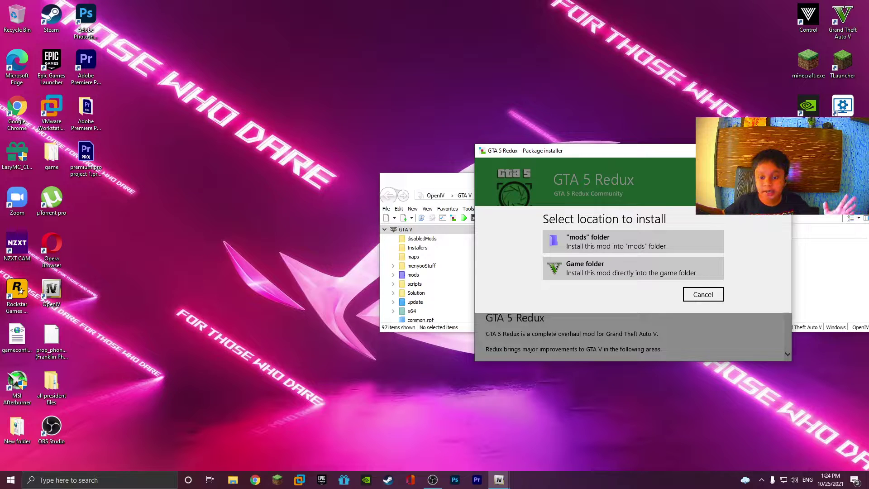
left_click(632, 242)
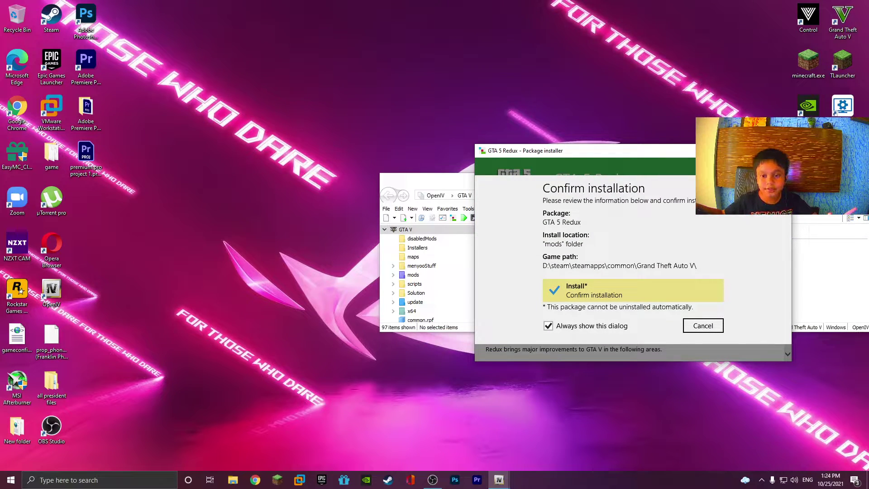
left_click(632, 290)
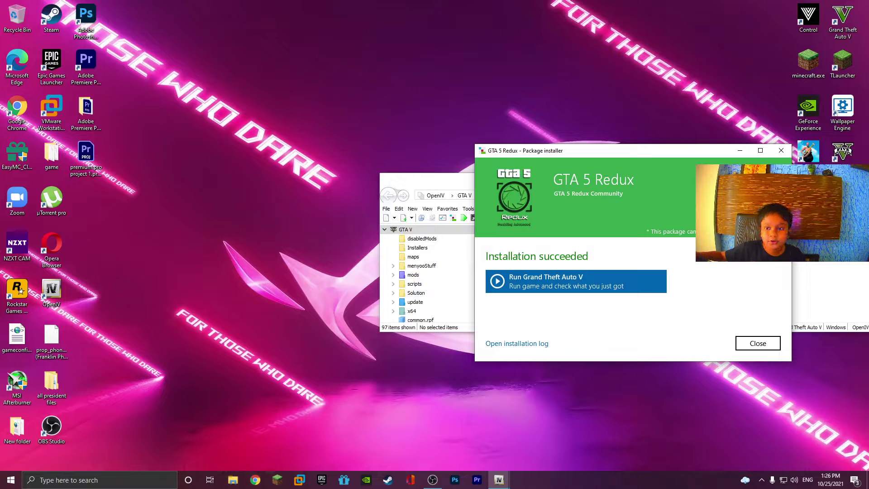
- Open the Grand Theft Auto V shortcut's file location and go to its update\x64\dlcpacks folder
right_click(837, 149)
left_click(683, 161)
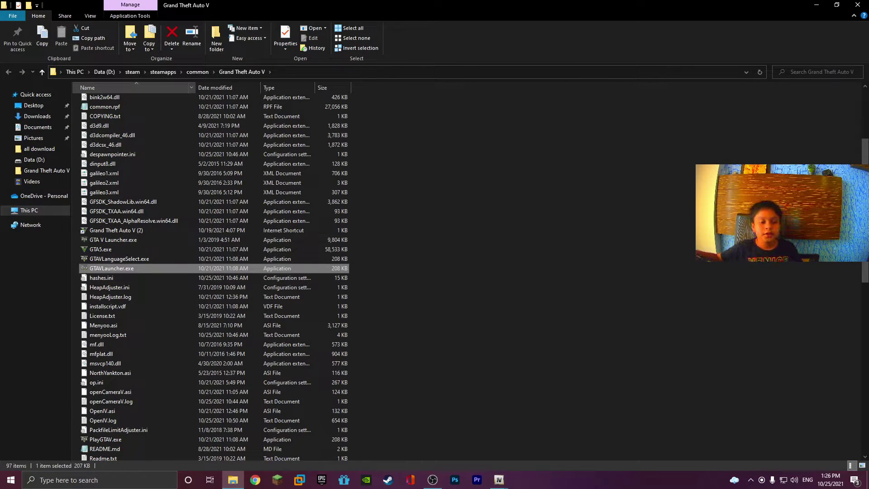
scroll(115, 156, "up", 5)
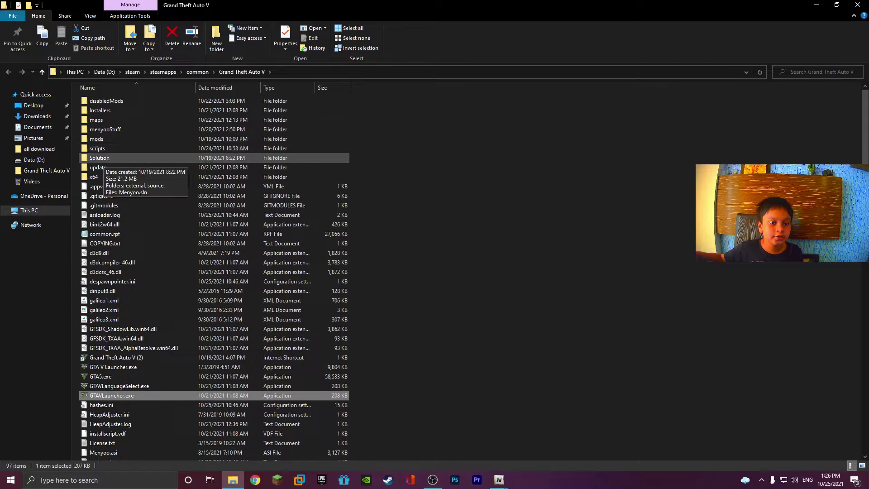
double_click(97, 167)
double_click(93, 100)
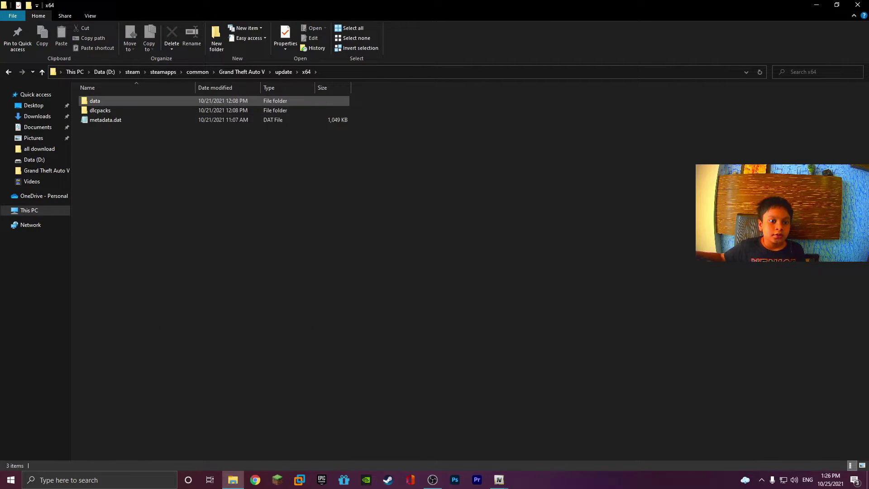
double_click(100, 110)
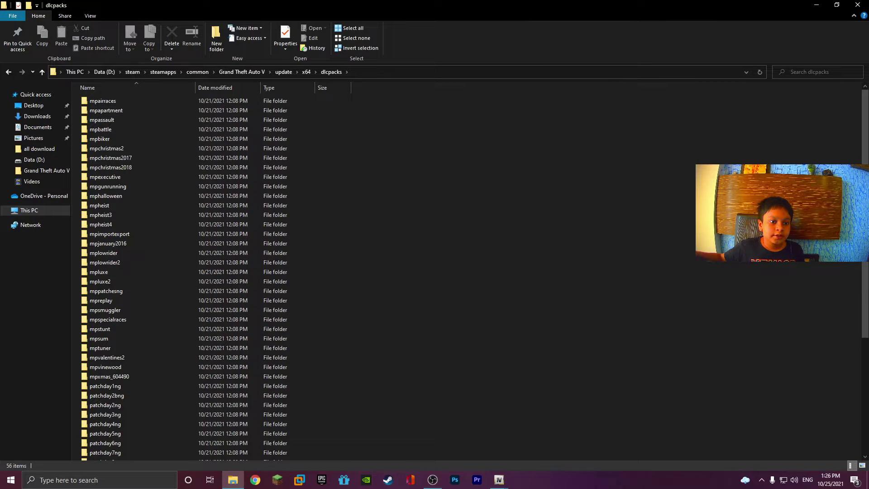
key("alt+Left")
double_click(95, 101)
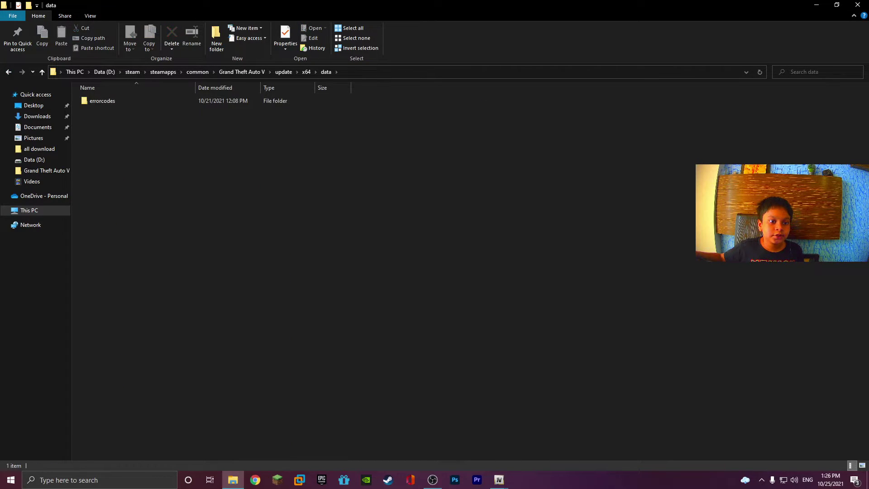
key("alt+Left")
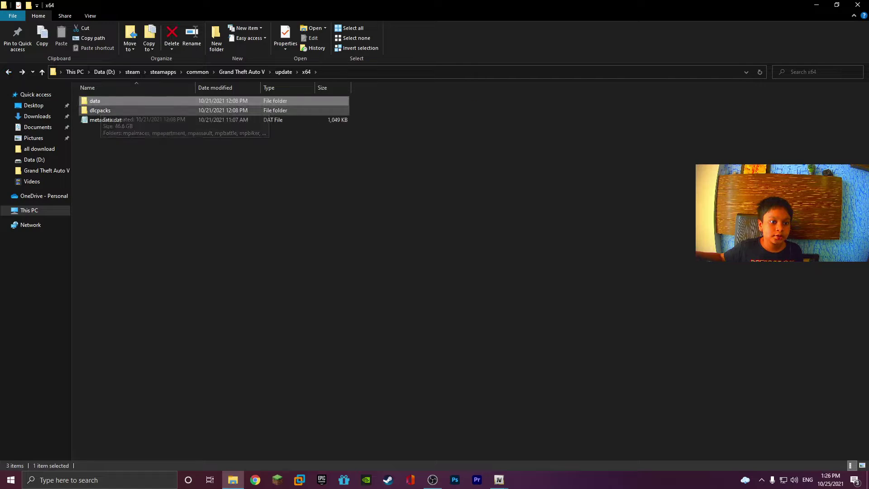
key("Return")
- Create a new folder for the Redux mod in the dlcpacks folder
right_click(344, 213)
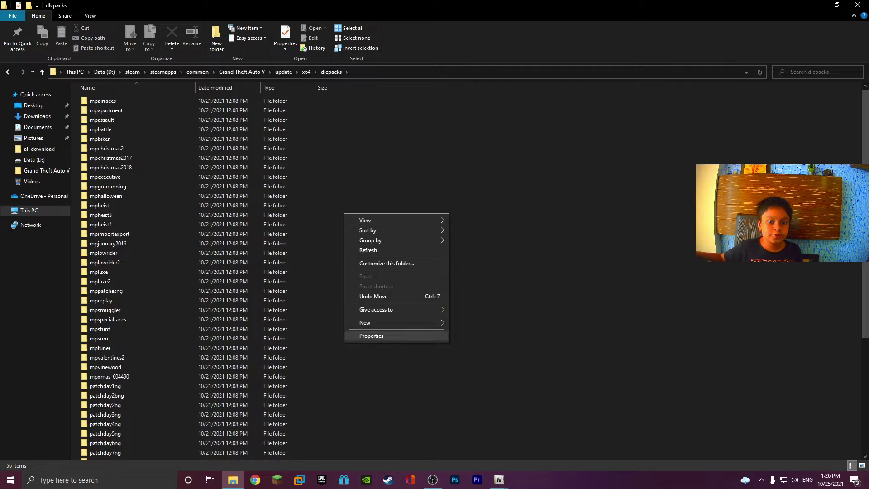
mouse_move(398, 322)
left_click(471, 324)
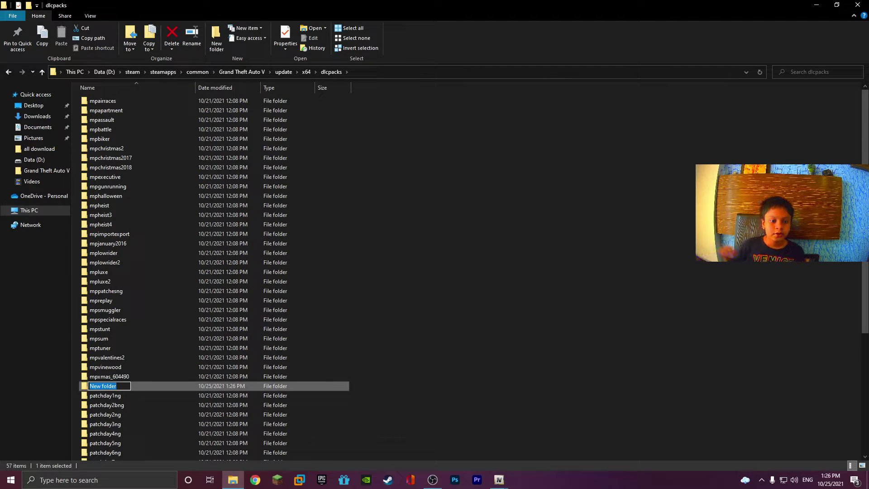
key("BackSpace")
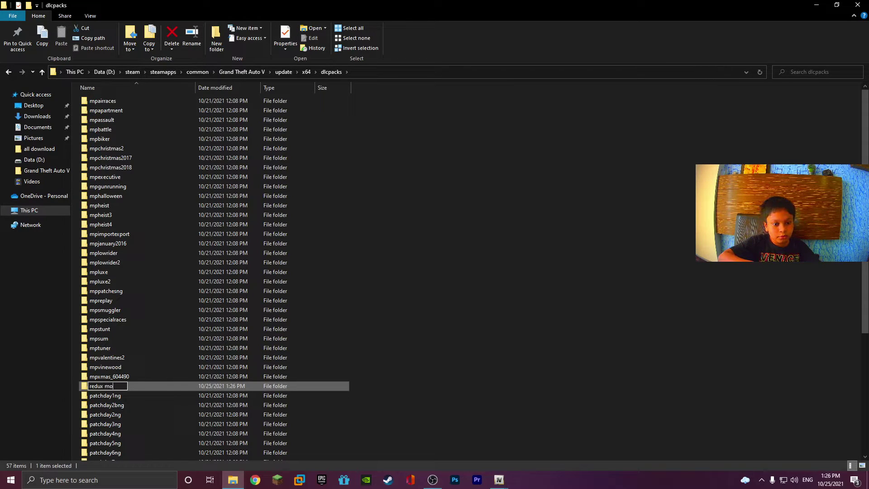
left_click(421, 317)
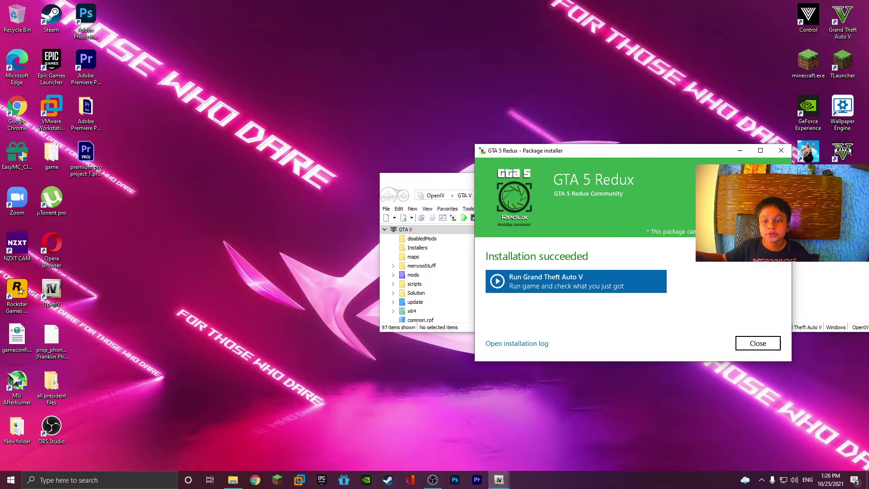
- Close the GTA 5 Redux package installer and the OpenIV window
left_click(781, 150)
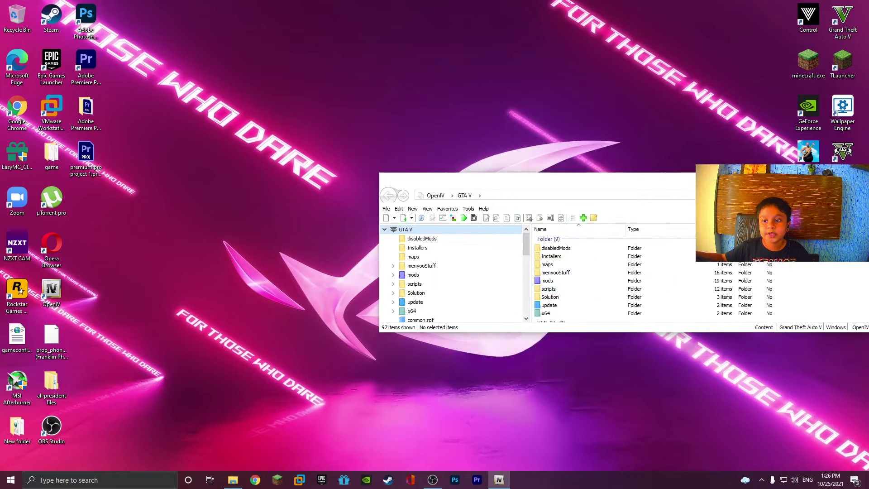
left_click_drag(634, 180, 545, 184)
left_click(789, 182)
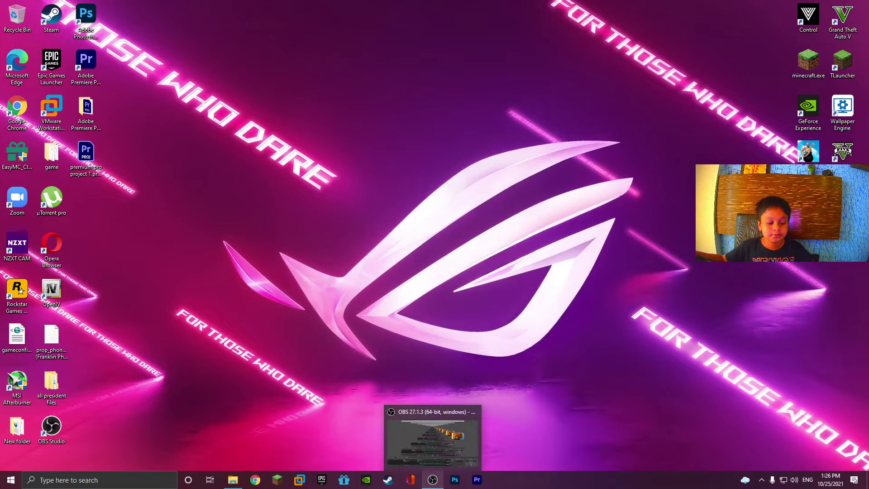
- Minimize OBS, launch Grand Theft Auto V from the desktop and bring the game window to the front
left_click(432, 480)
left_click(816, 5)
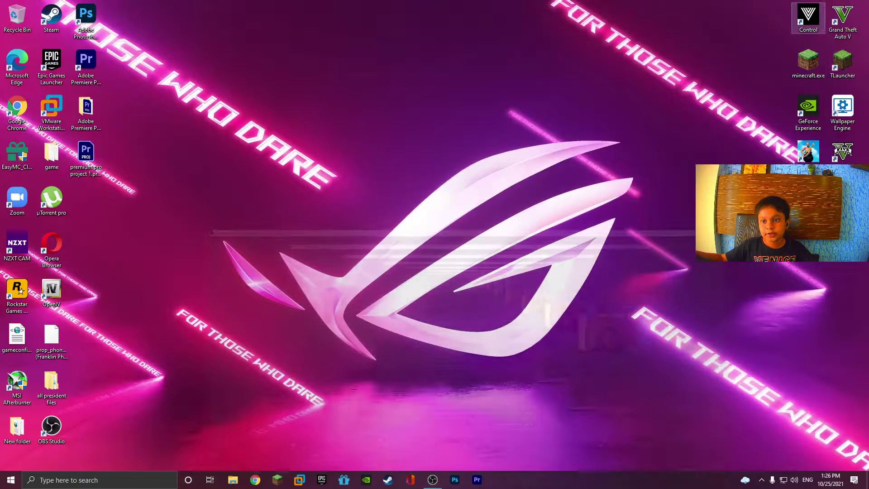
double_click(842, 21)
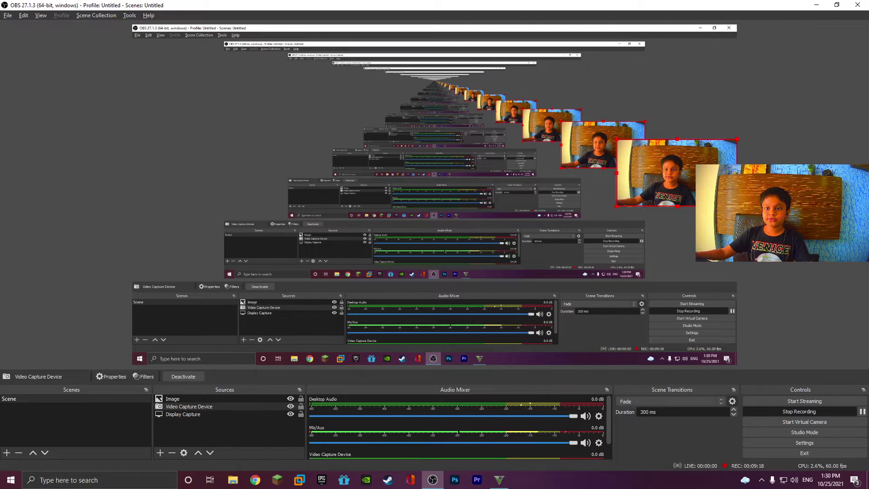
left_click(817, 5)
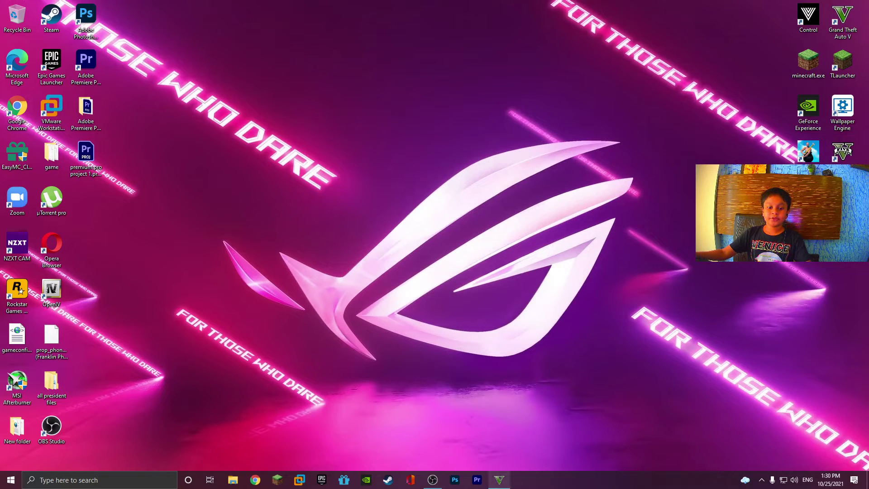
left_click(499, 479)
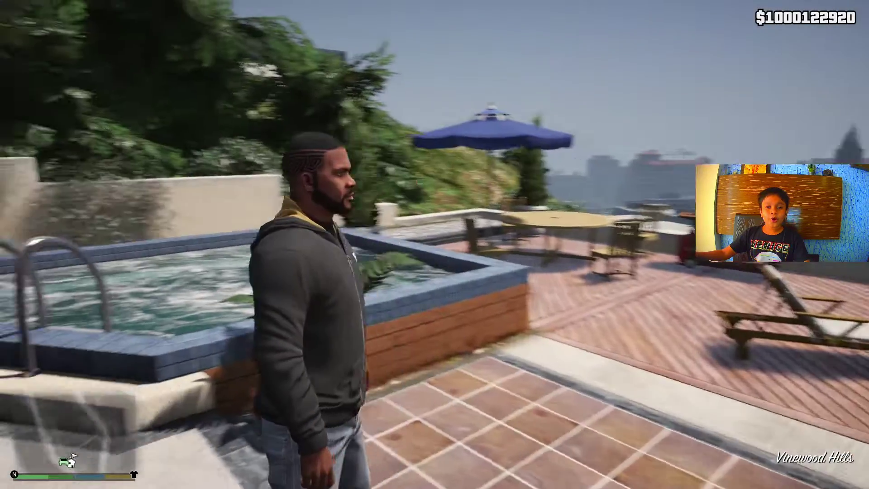
- Walk the character past the pool and out to the road to view the game's graphics
key("w")
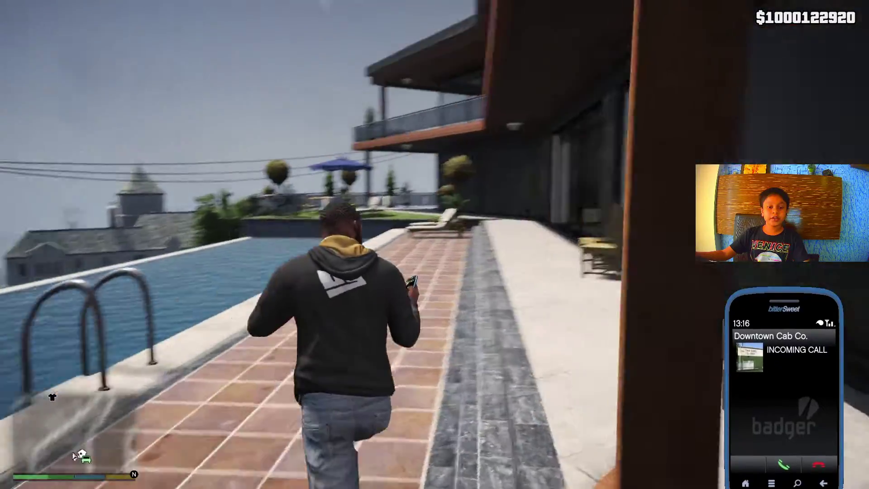
key("w")
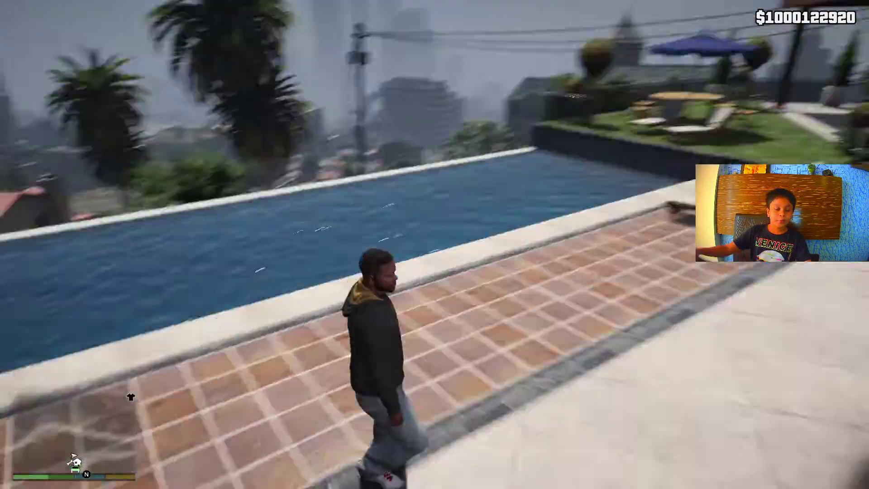
key("w")
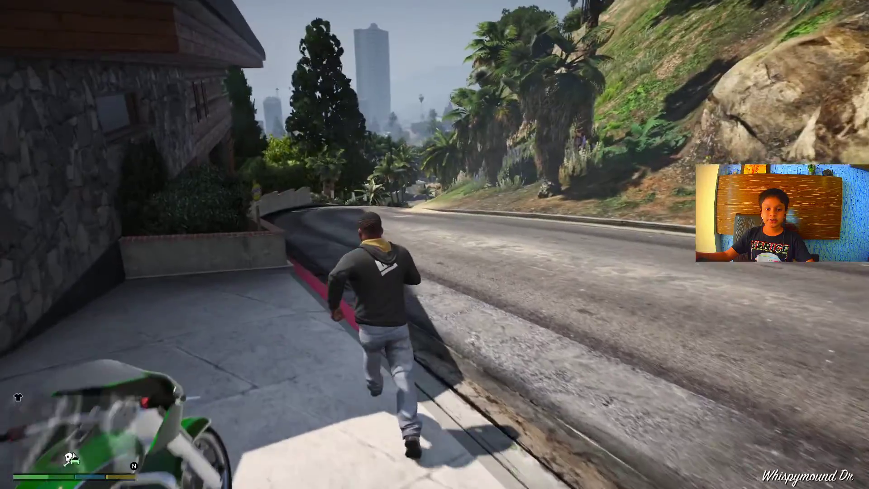
- Open the Menyoo trainer in the game and enter its Vehicle Options
key("F8")
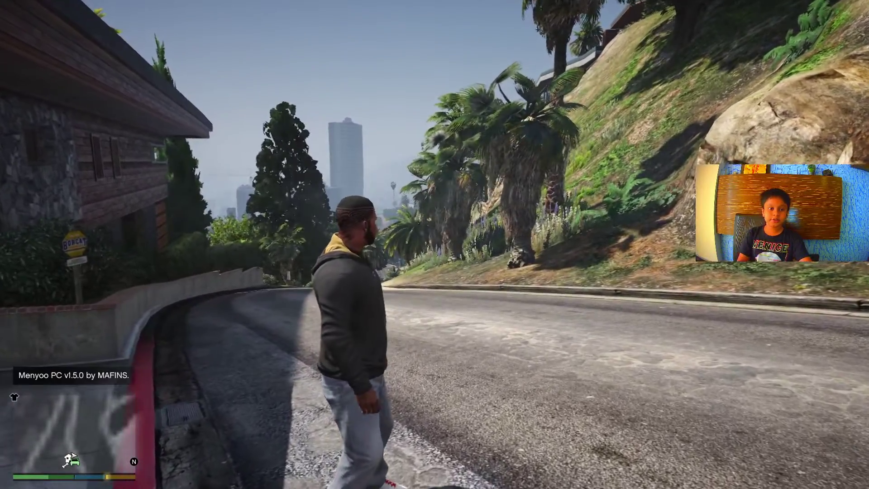
key("Down")
key("Up")
key("Down")
key("Return")
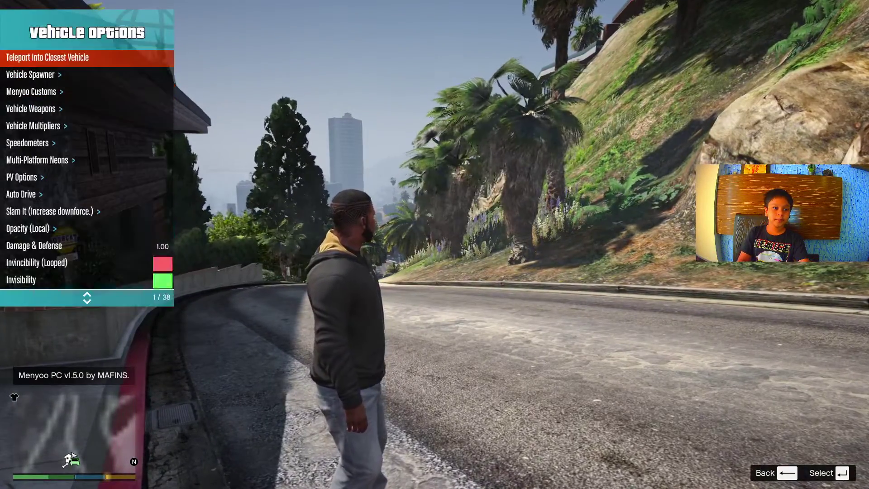
- Open the trainer's Vehicle Spawner and go to the Super cars category
key("Up")
key("Up")
key("Down")
key("Down")
key("Down")
key("Return")
key("Down")
key("Down")
key("Down")
key("Down")
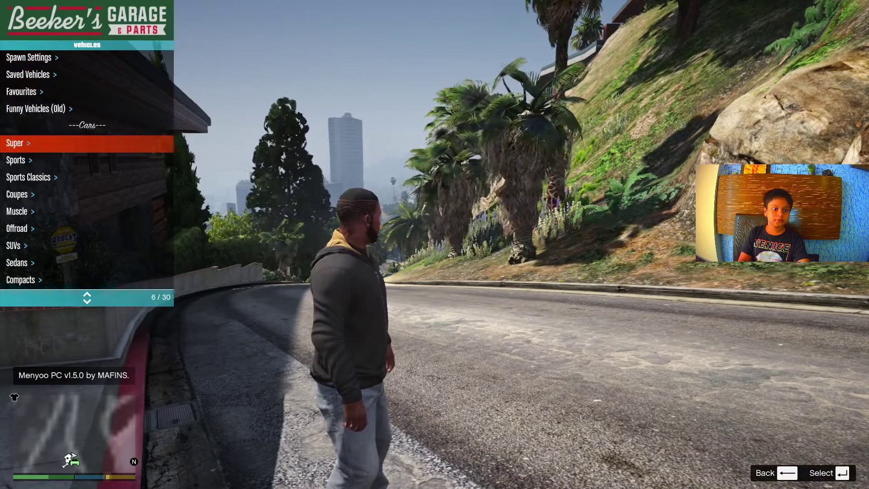
- Spawn the Zentorno from the Super cars and close the trainer
key("Return")
key("Up")
key("Up")
key("Return")
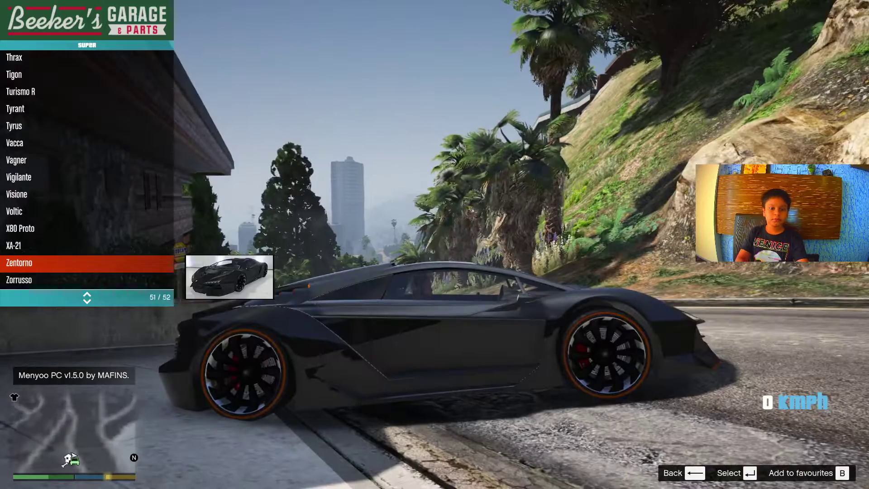
key("BackSpace")
key("BackSpace")
key("BackSpace")
key("BackSpace")
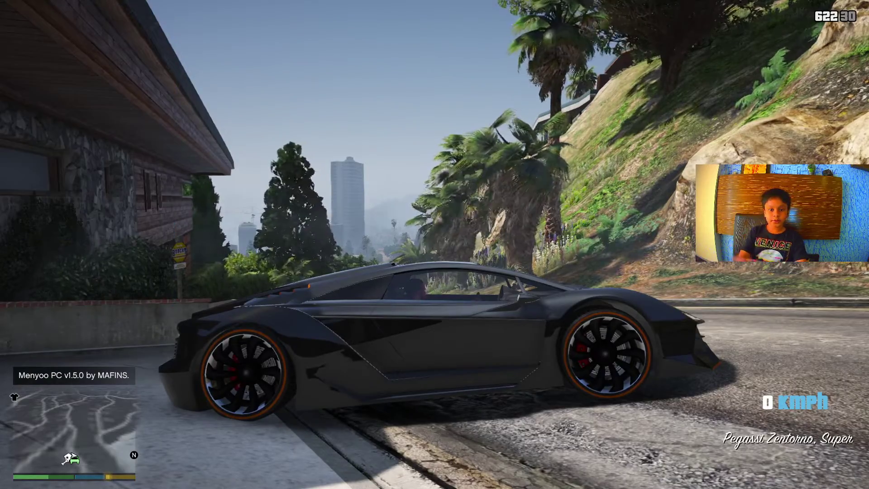
- Drive the spawned Zentorno out of the driveway and down the hill road
key("q")
key("w")
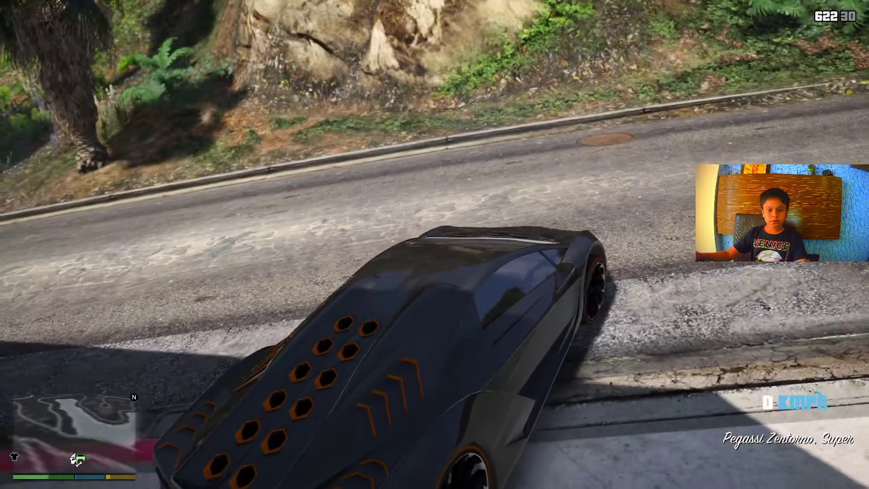
key("w")
key("a")
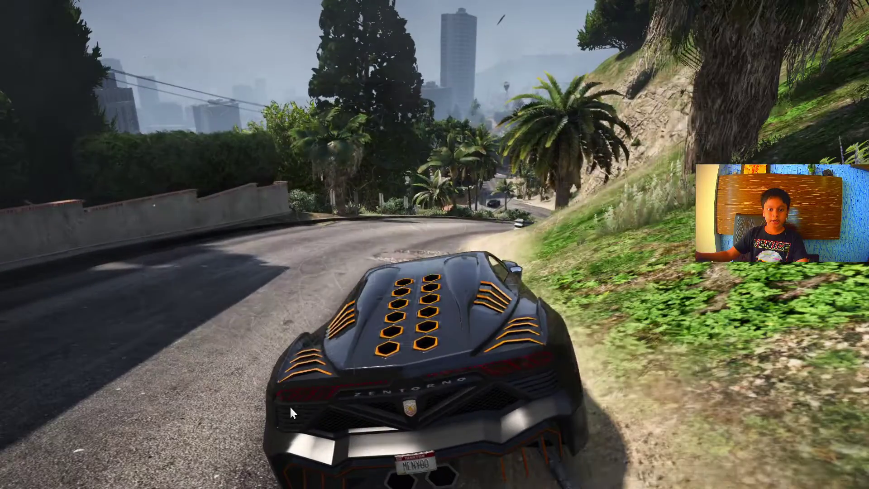
- Review the game's Graphics settings down to Grass Quality, then return to the game
key("Escape")
left_click(484, 91)
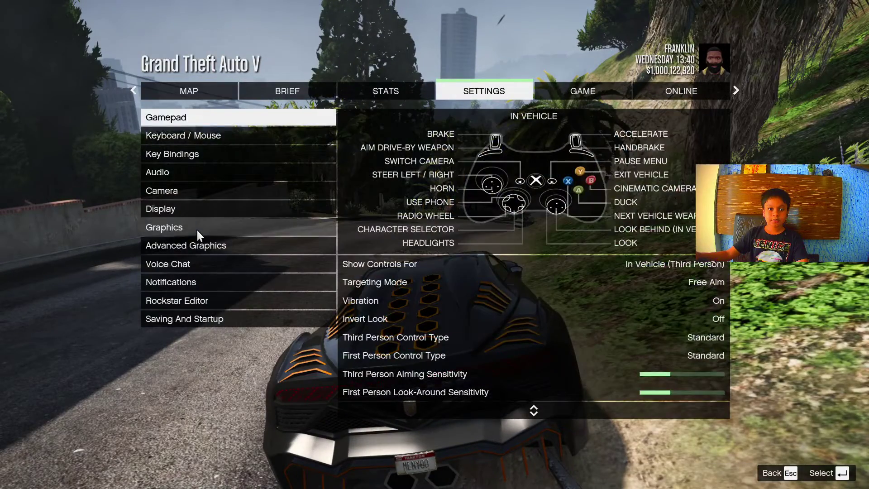
left_click(197, 228)
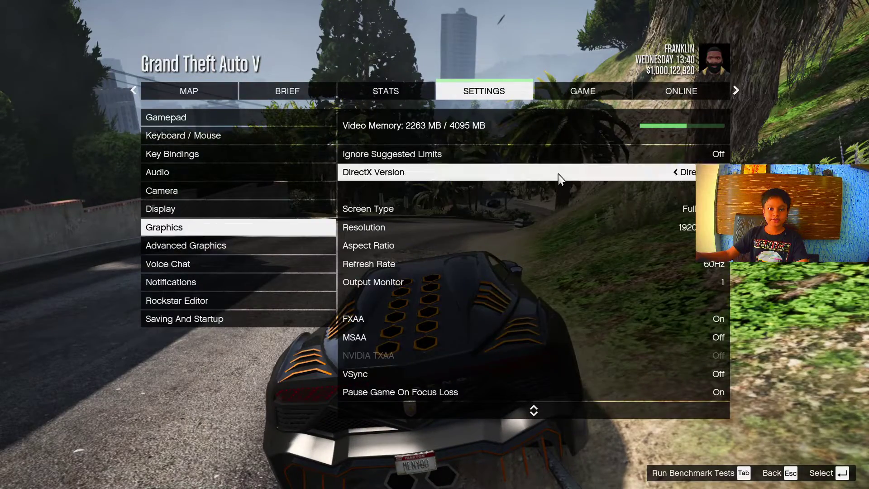
scroll(636, 235, "down", 8)
scroll(632, 231, "down", 8)
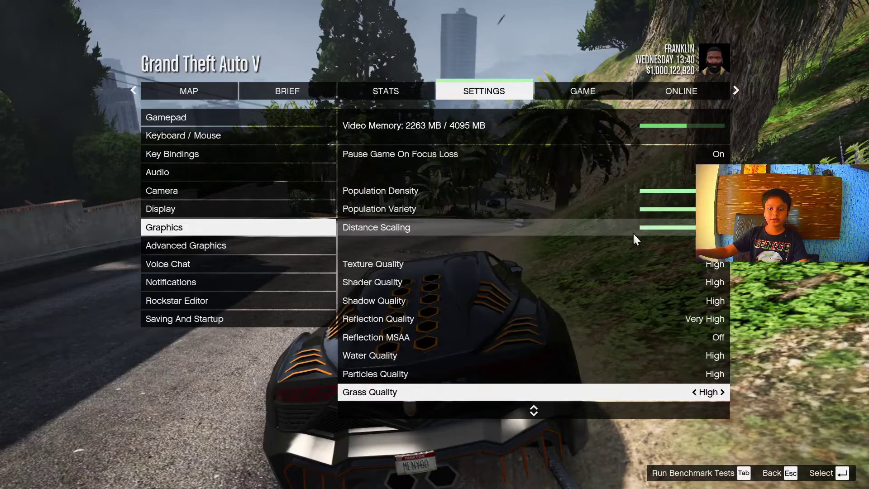
key("Escape")
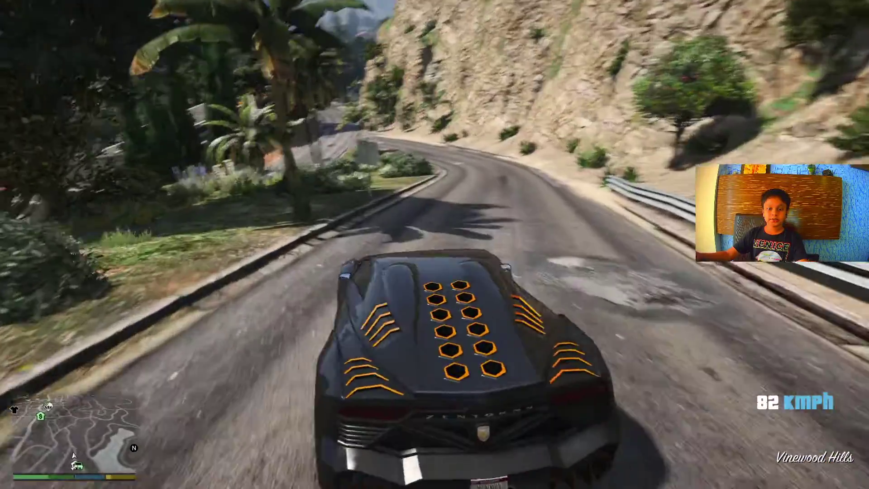
- Drive the Zentorno along the hillside road, stop, get out and walk beside the car to view the graphics
key("w")
key("s")
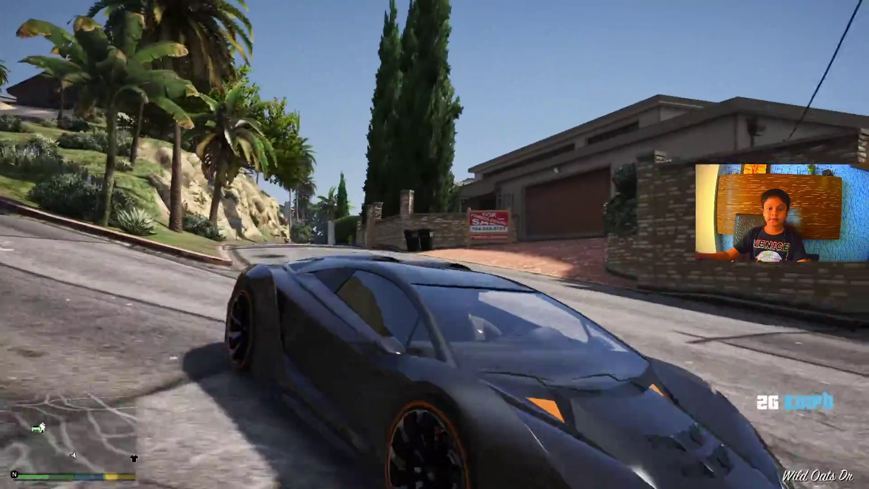
key("f")
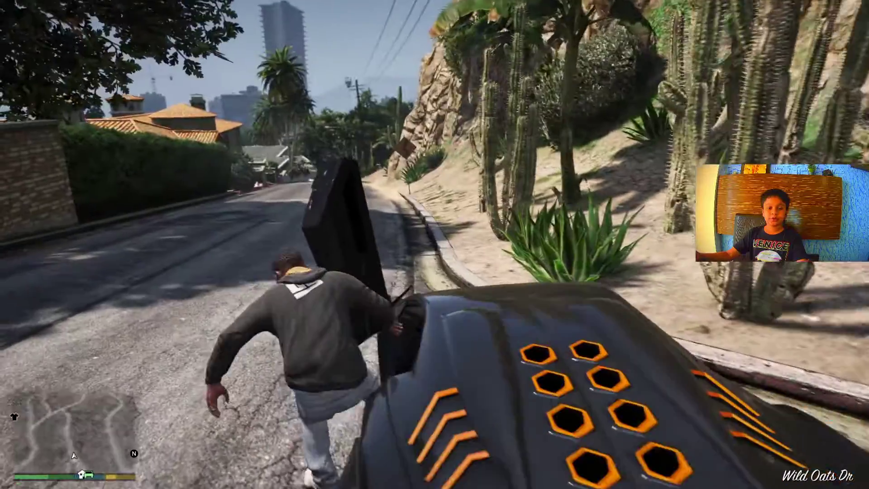
key("s")
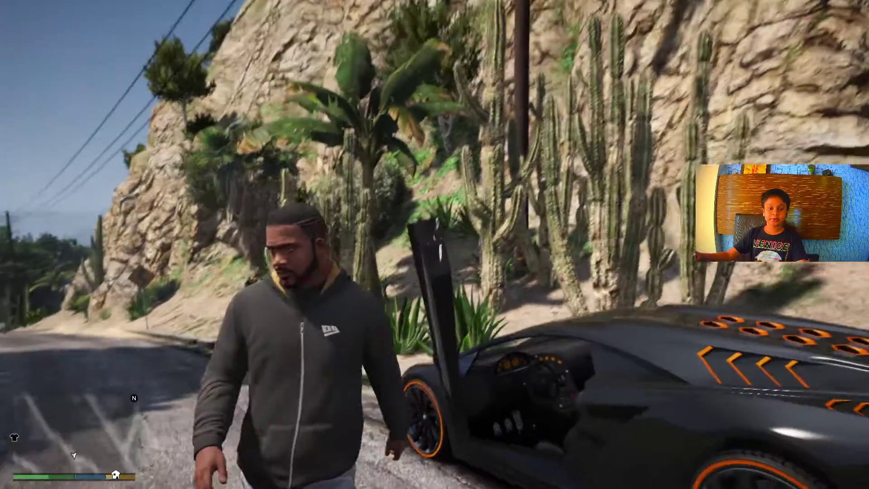
key("d")
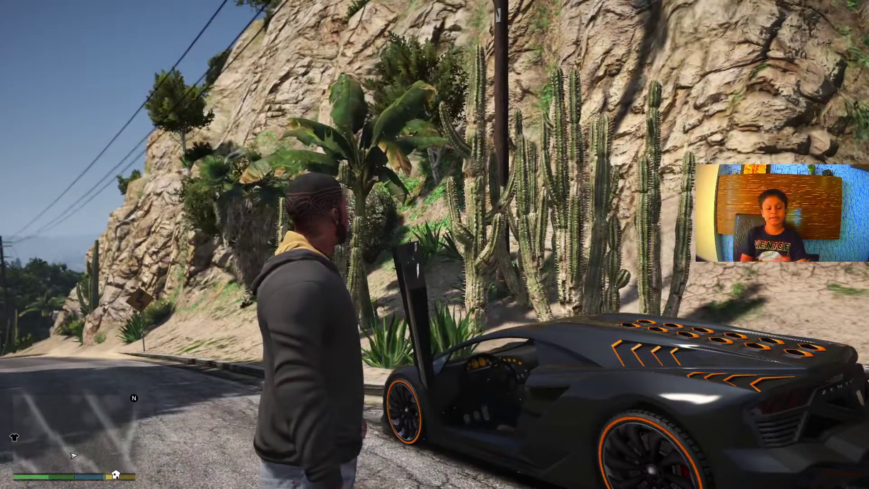